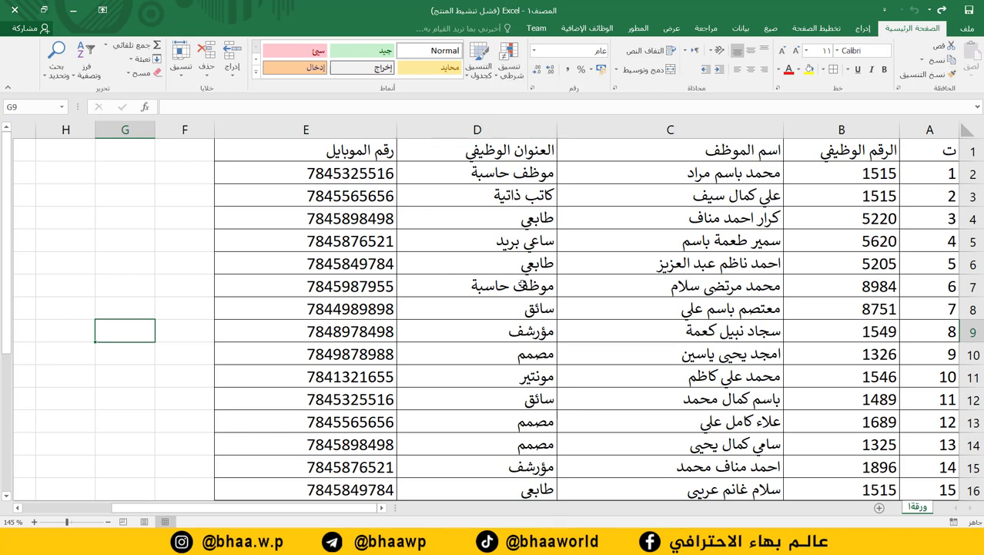
pyautogui.click(872, 219)
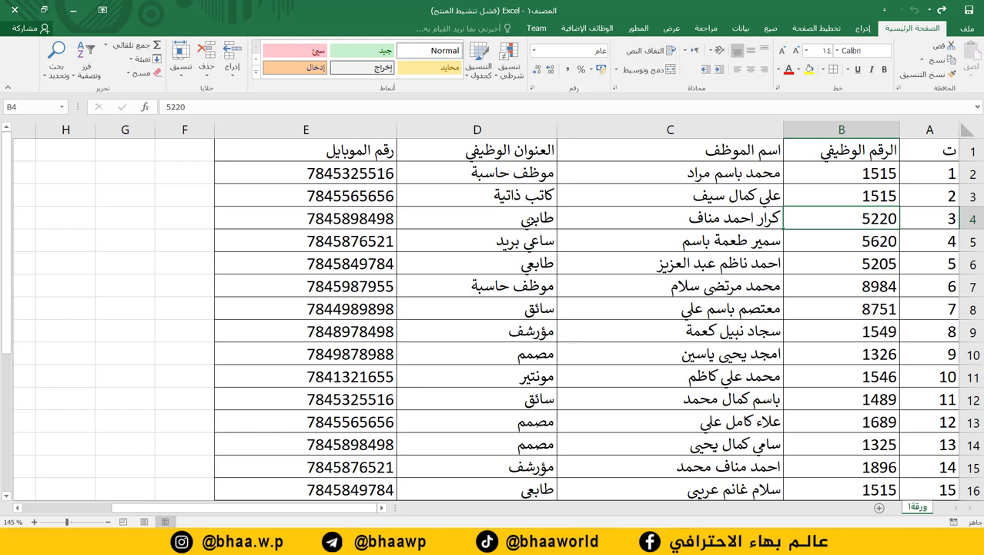
pyautogui.click(528, 222)
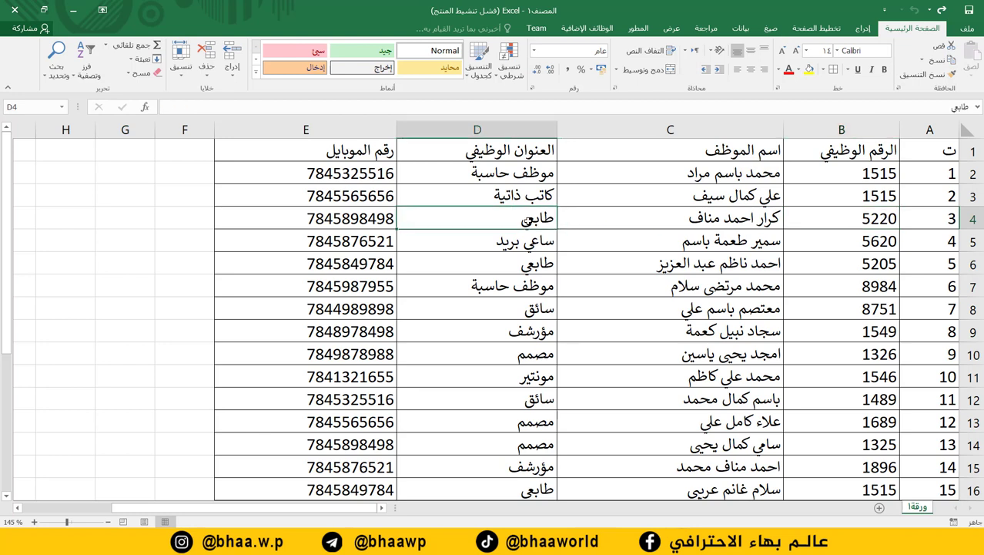
pyautogui.click(337, 221)
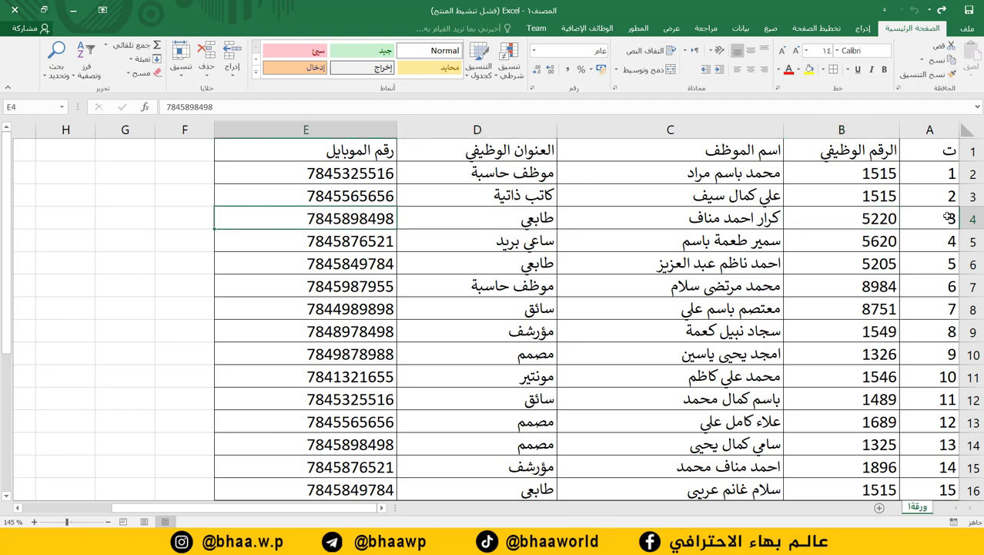
pyautogui.moveTo(940, 221)
pyautogui.mouseDown()
pyautogui.moveTo(274, 229)
pyautogui.moveTo(273, 218)
pyautogui.mouseUp()
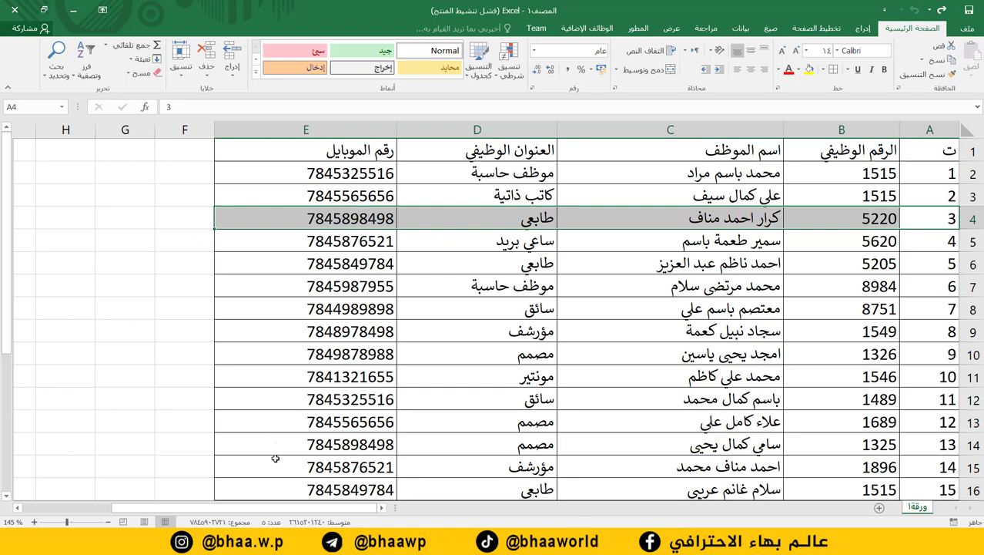
pyautogui.moveTo(269, 508)
pyautogui.mouseDown()
pyautogui.moveTo(224, 518)
pyautogui.moveTo(268, 512)
pyautogui.mouseUp()
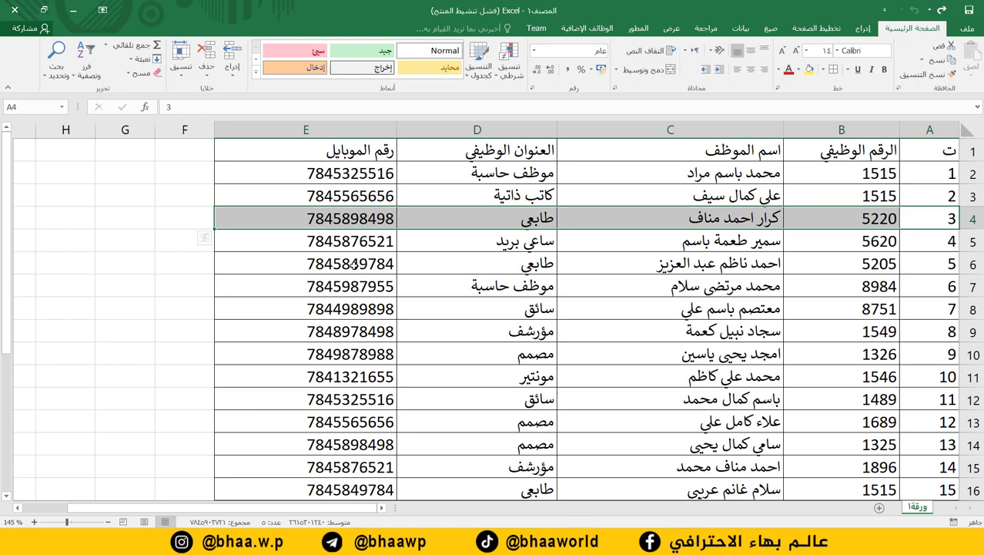
pyautogui.click(157, 154)
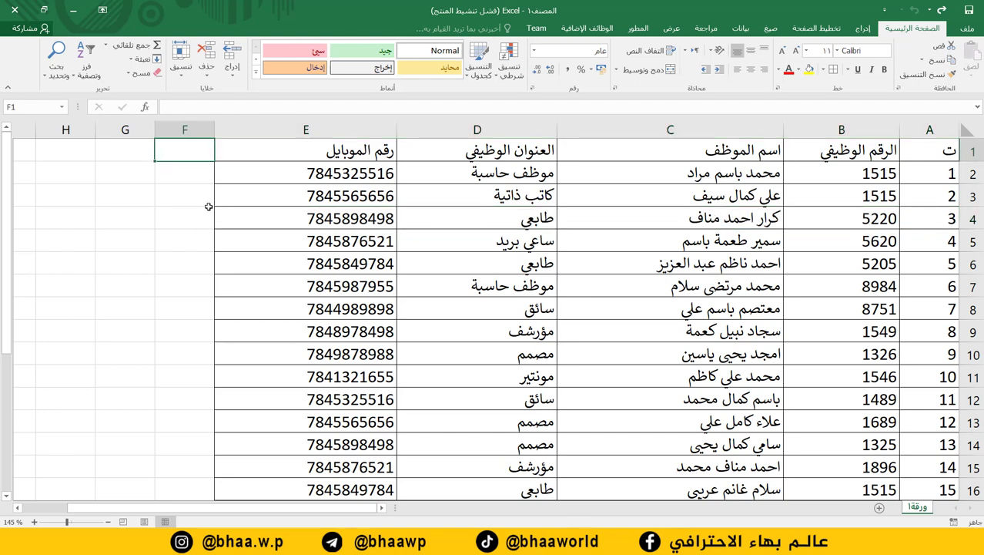
pyautogui.click(202, 177)
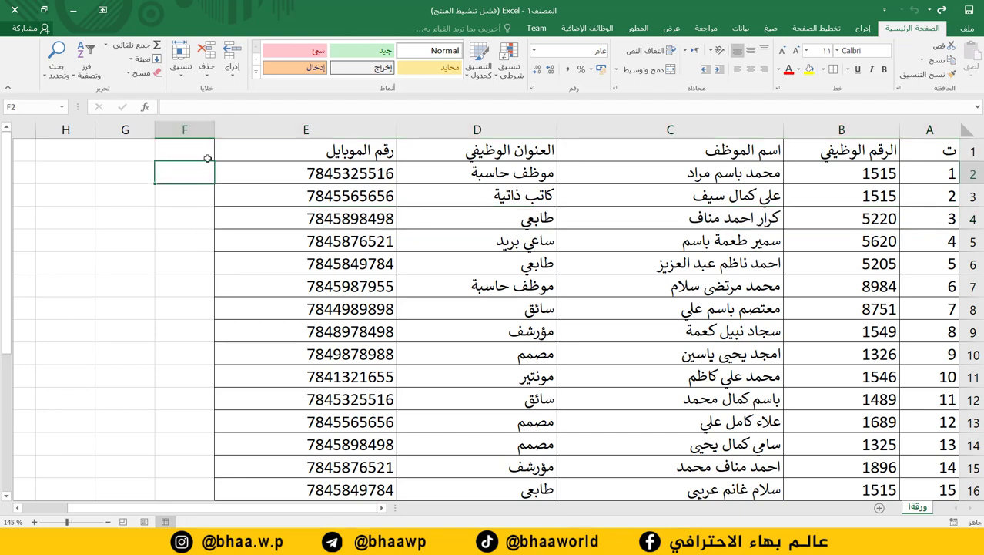
# Fill the table's header cells A1:E1 with light gray
pyautogui.moveTo(259, 150); pyautogui.dragTo(929, 151)
pyautogui.click(818, 50)
pyautogui.write('14')
pyautogui.press('Return')
pyautogui.click(801, 70)
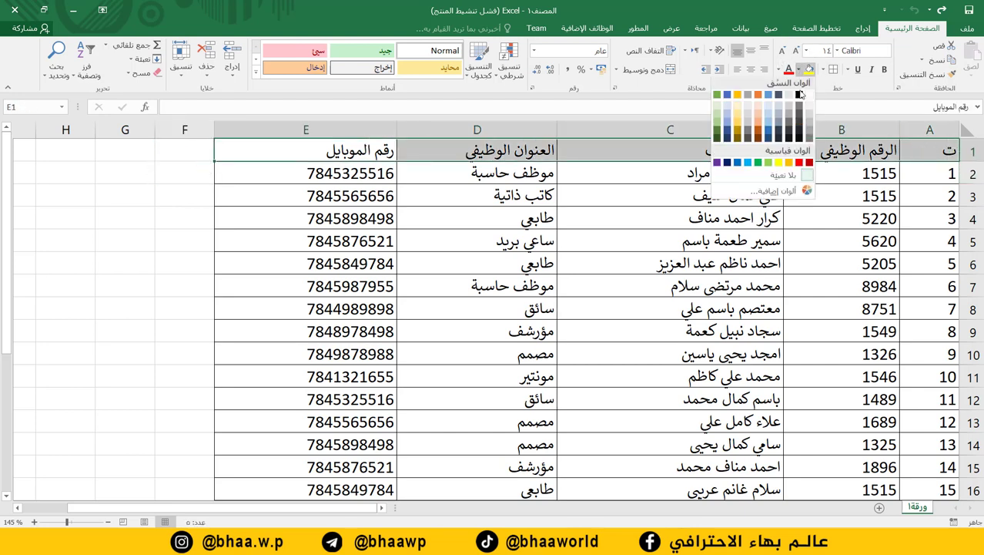
pyautogui.click(447, 198)
pyautogui.click(433, 201)
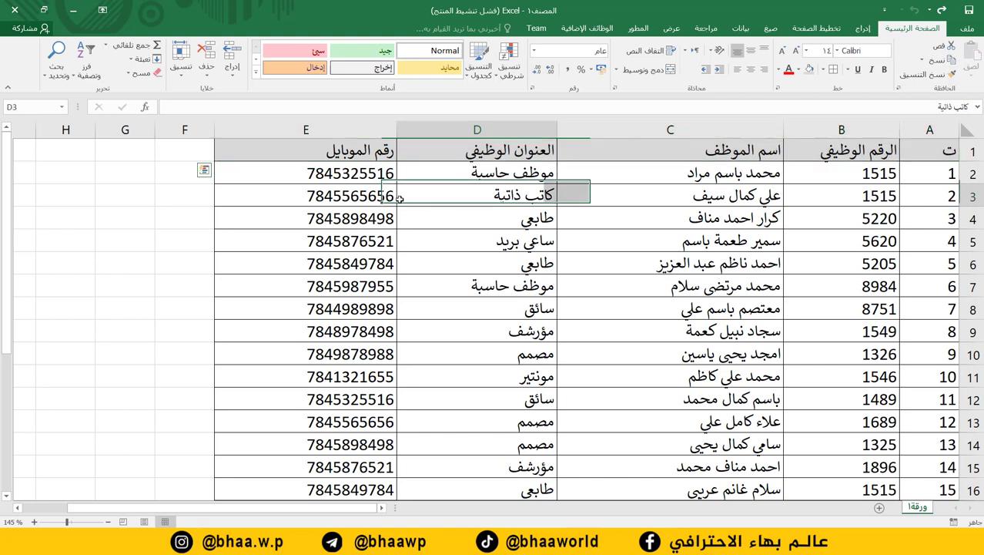
pyautogui.click(199, 171)
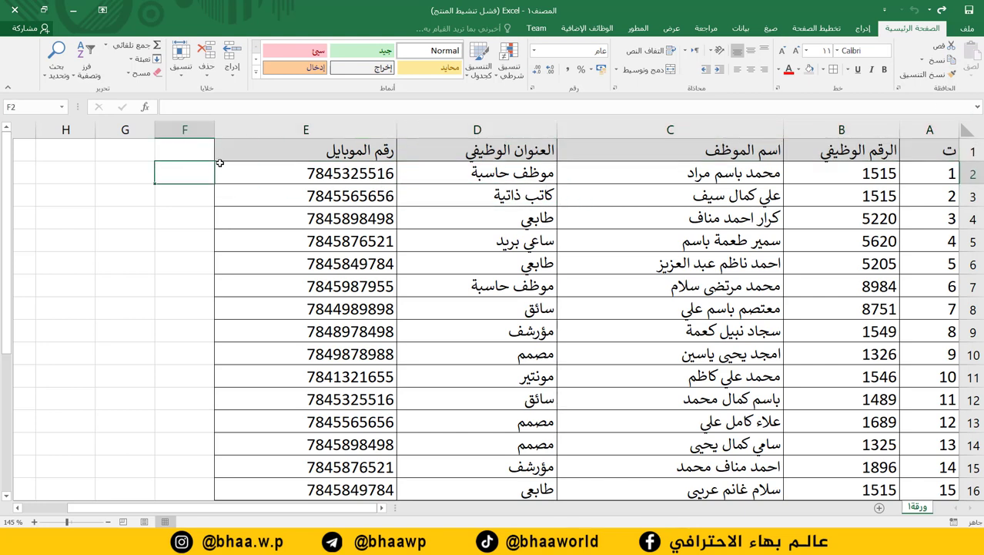
pyautogui.click(112, 174)
pyautogui.click(45, 177)
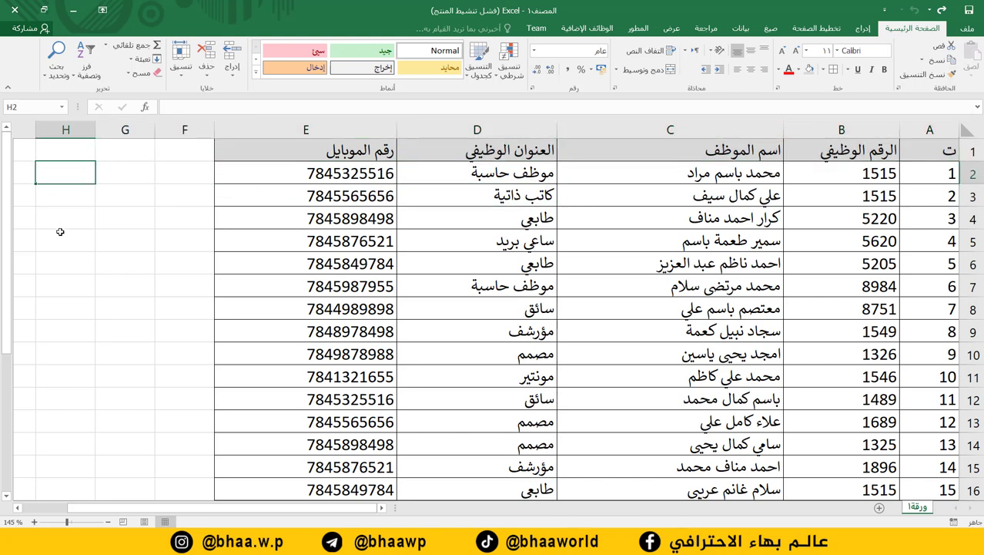
pyautogui.click(60, 231)
pyautogui.click(185, 218)
pyautogui.click(125, 173)
pyautogui.click(65, 218)
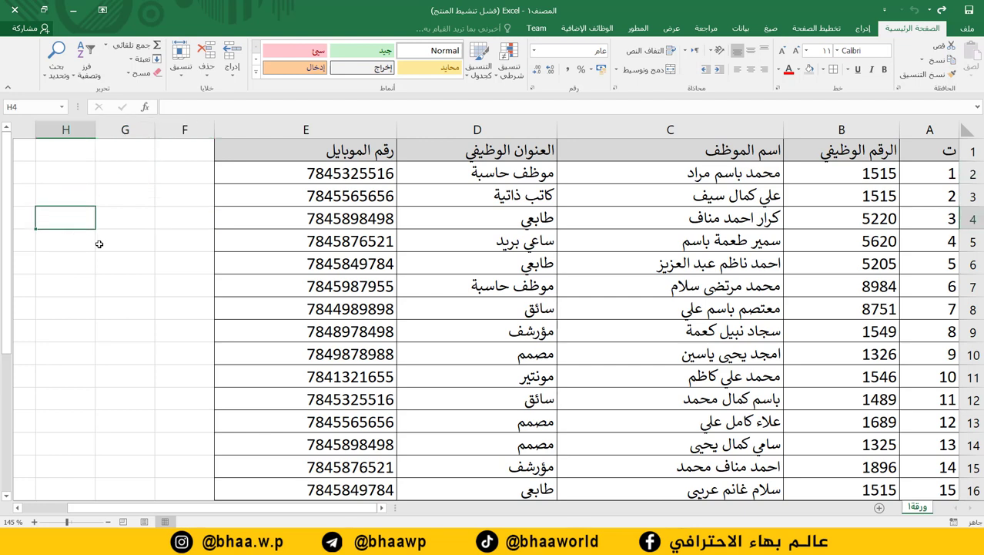
pyautogui.click(99, 244)
# Define the name RowNu for the empty cell F2 beside the table
pyautogui.click(181, 174)
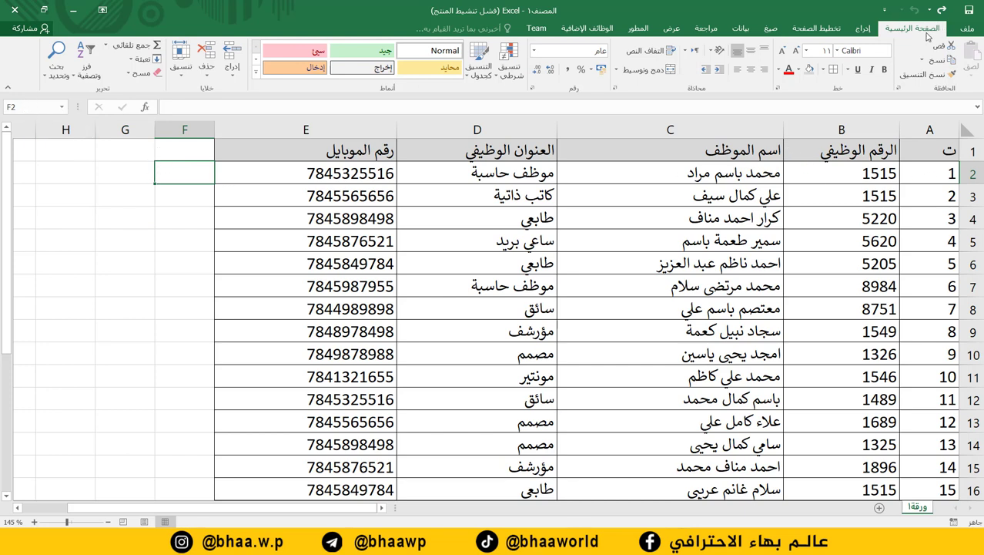
pyautogui.click(24, 105)
pyautogui.press('BackSpace')
pyautogui.write('R')
pyautogui.write('owNu')
pyautogui.moveTo(39, 107); pyautogui.dragTo(14, 102)
pyautogui.press('Return')
pyautogui.click(189, 212)
pyautogui.click(184, 191)
pyautogui.click(178, 173)
# Check in the ribbon customization options that the Developer tab (المطور) is enabled, and accept the options
pyautogui.click(967, 29)
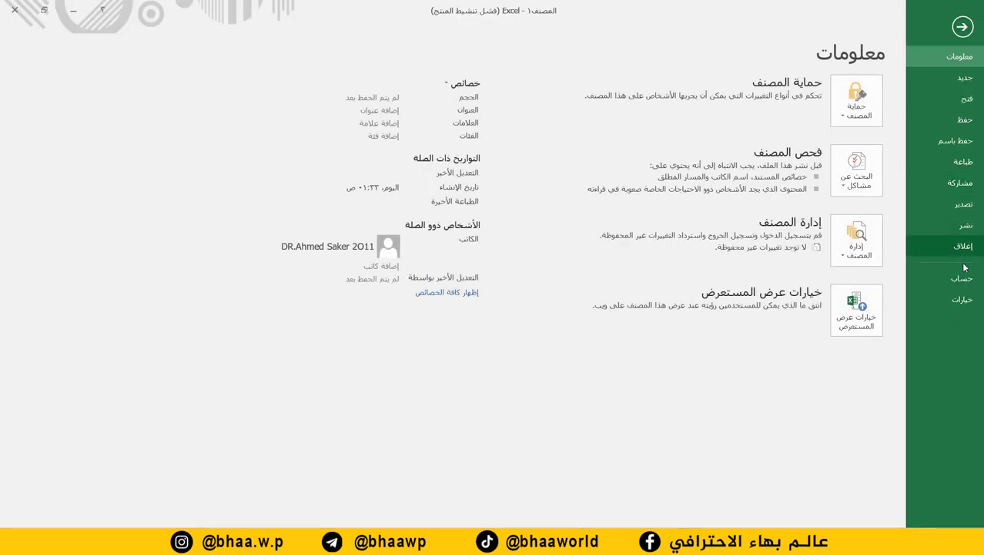
pyautogui.press('Escape')
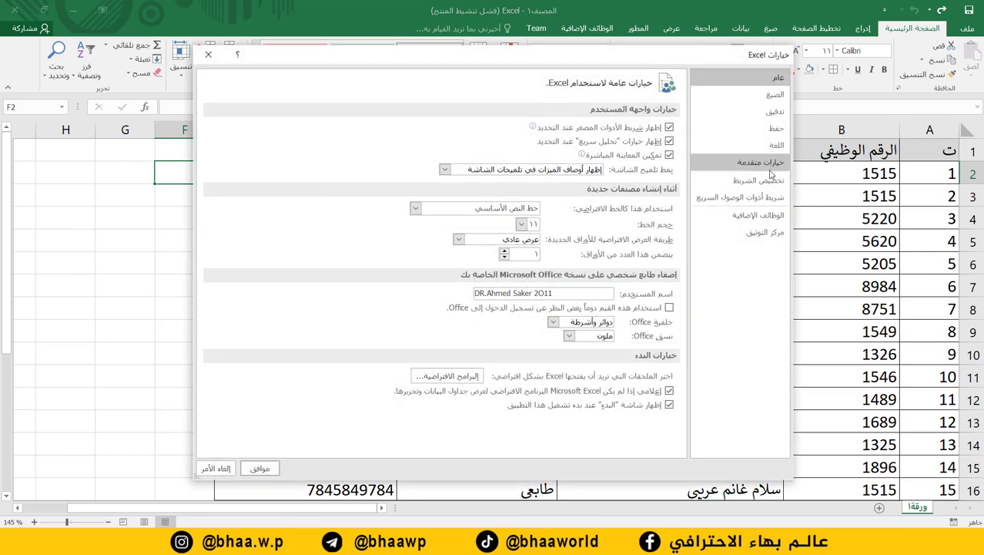
pyautogui.click(771, 184)
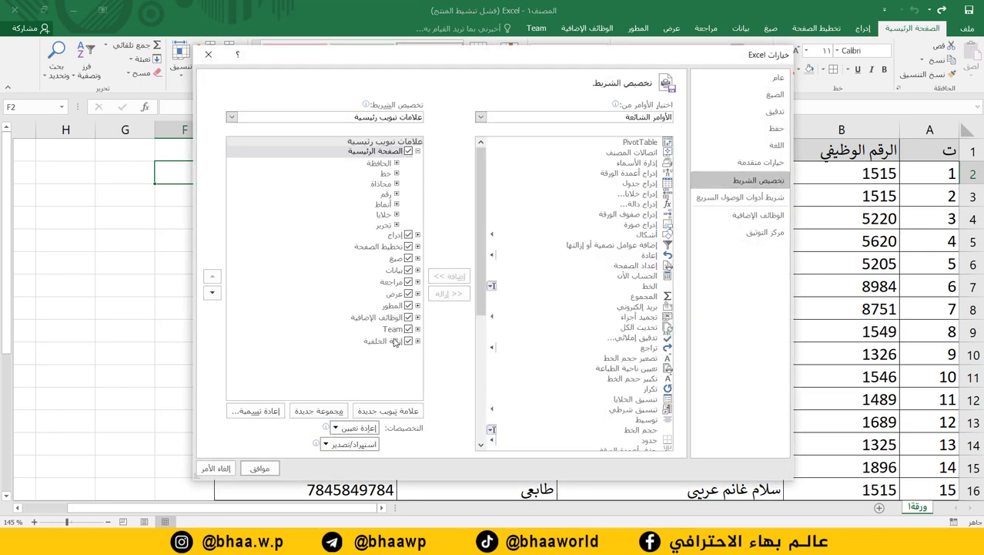
pyautogui.click(409, 306)
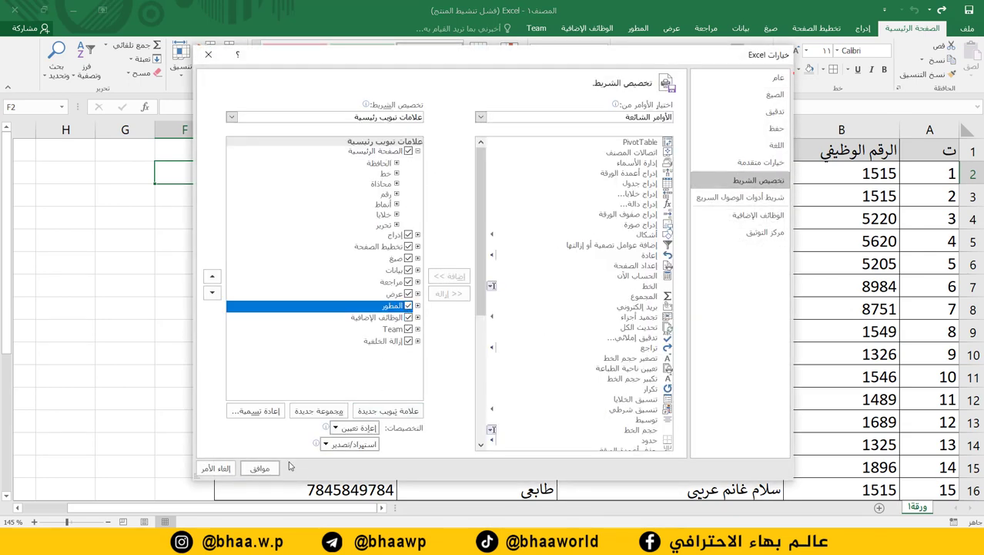
pyautogui.click(259, 468)
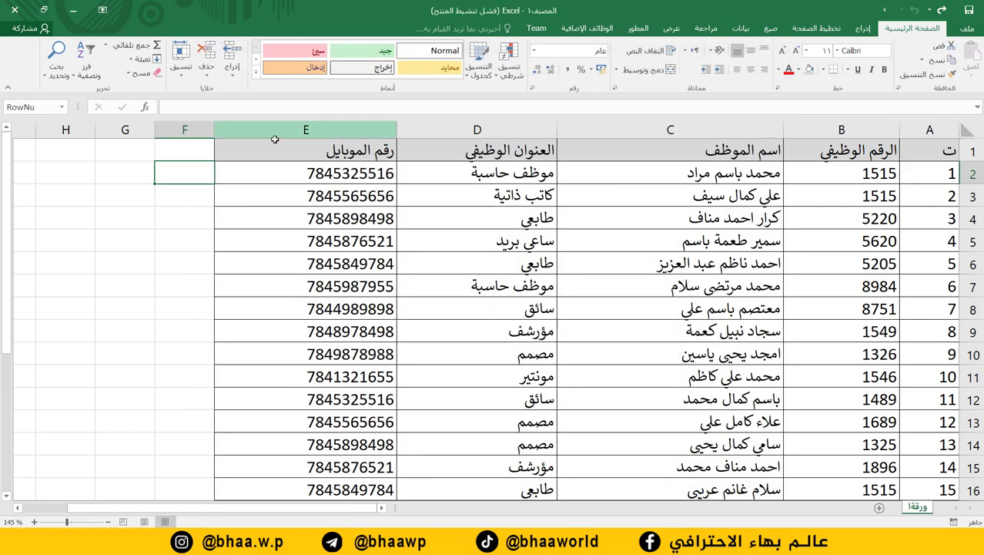
# Open the code of sheet ورقة١ in the Visual Basic editor and create its Worksheet_SelectionChange event procedure
pyautogui.click(639, 29)
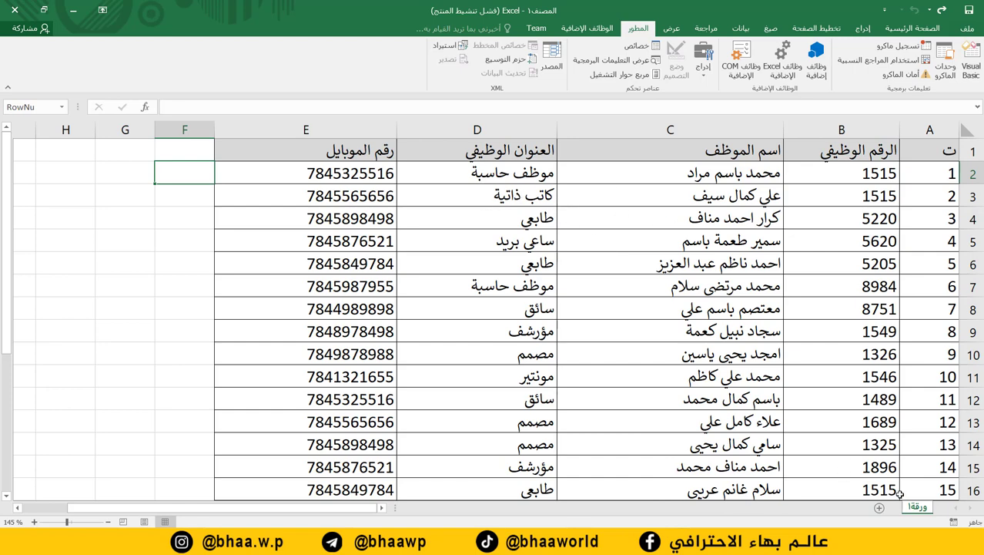
pyautogui.click(972, 69)
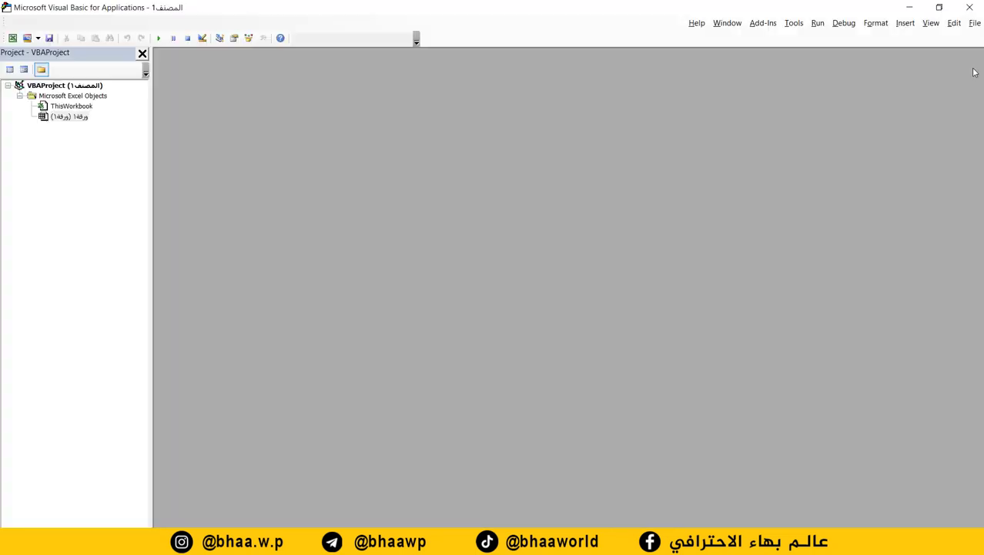
pyautogui.doubleClick(61, 118)
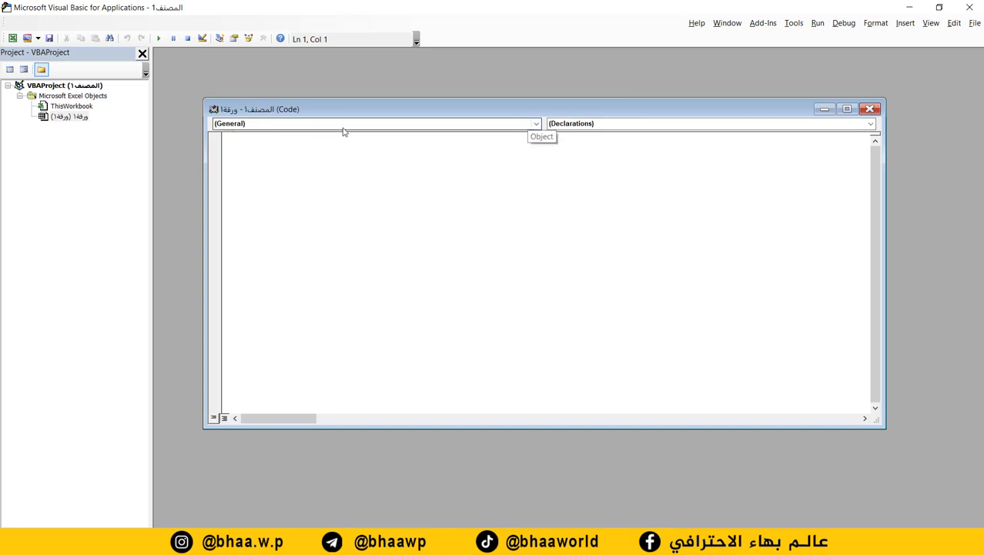
pyautogui.click(537, 124)
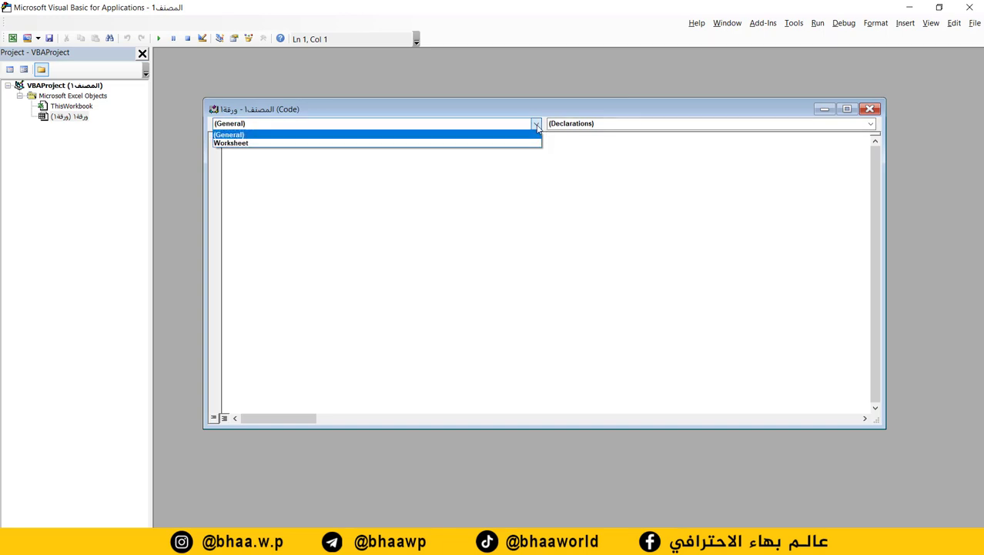
pyautogui.click(231, 143)
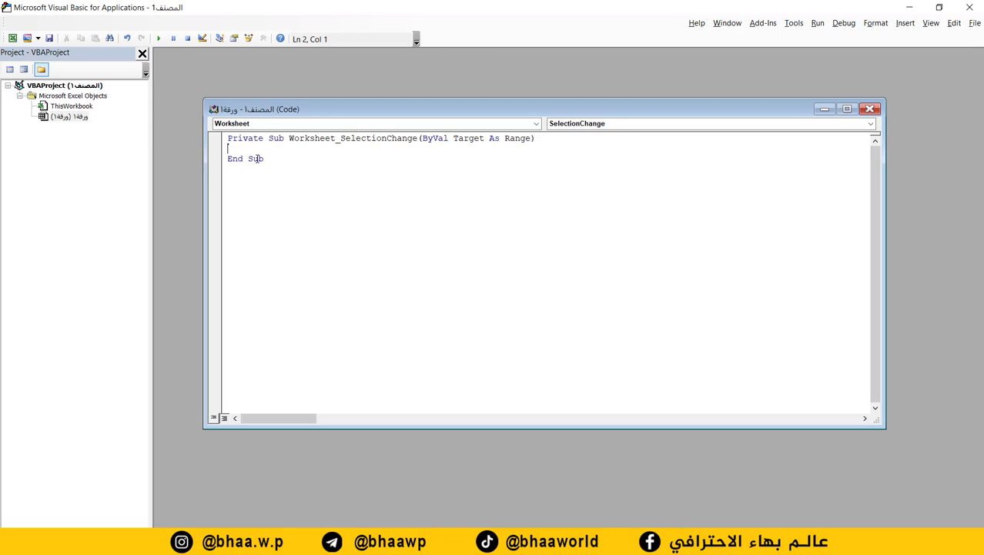
# Write the line [RowNu] = ActiveCell.Row inside the Worksheet_SelectionChange procedure
pyautogui.write('[]')
pyautogui.write('R')
pyautogui.write('ow')
pyautogui.write('N')
pyautogui.write('u')
pyautogui.click(281, 149)
pyautogui.write('= ActiveCell')
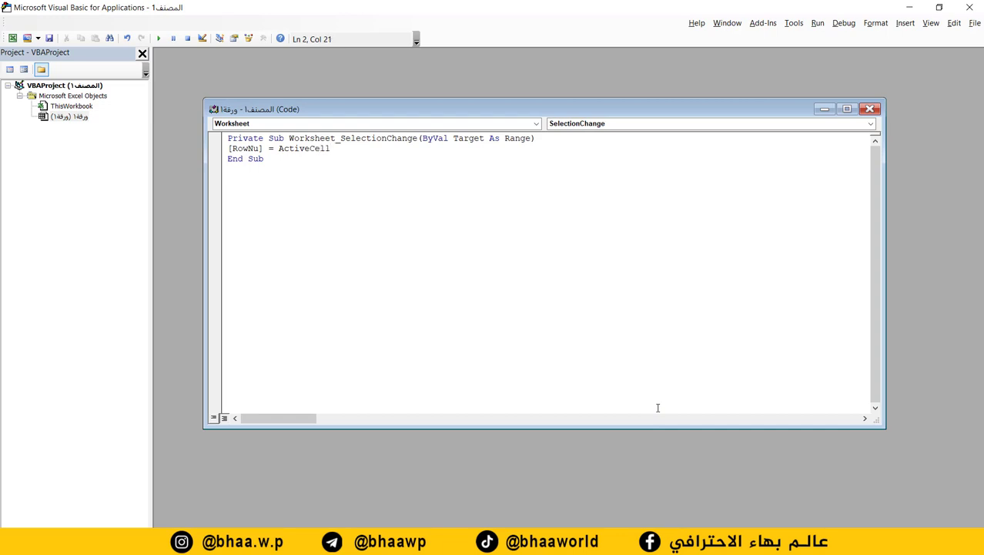
pyautogui.write('.')
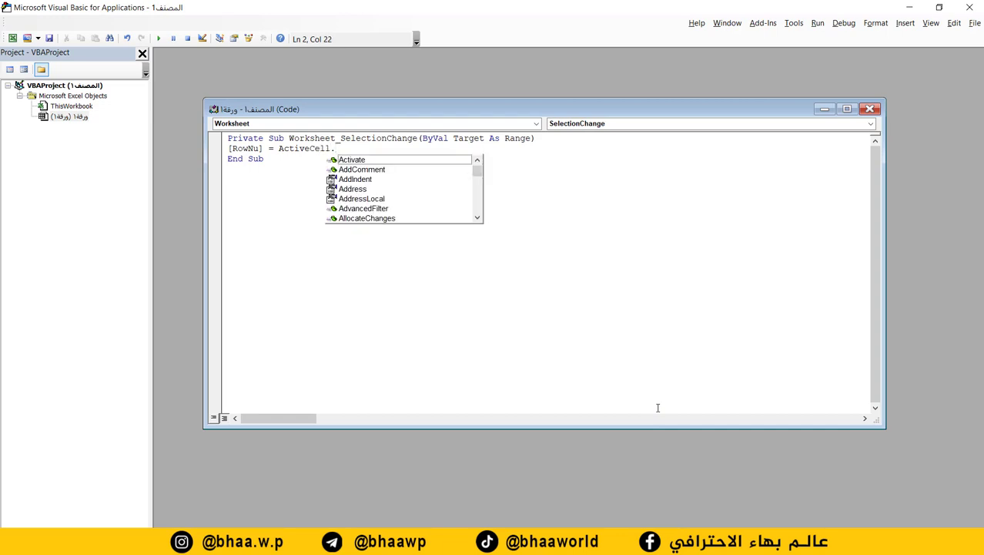
pyautogui.write('R')
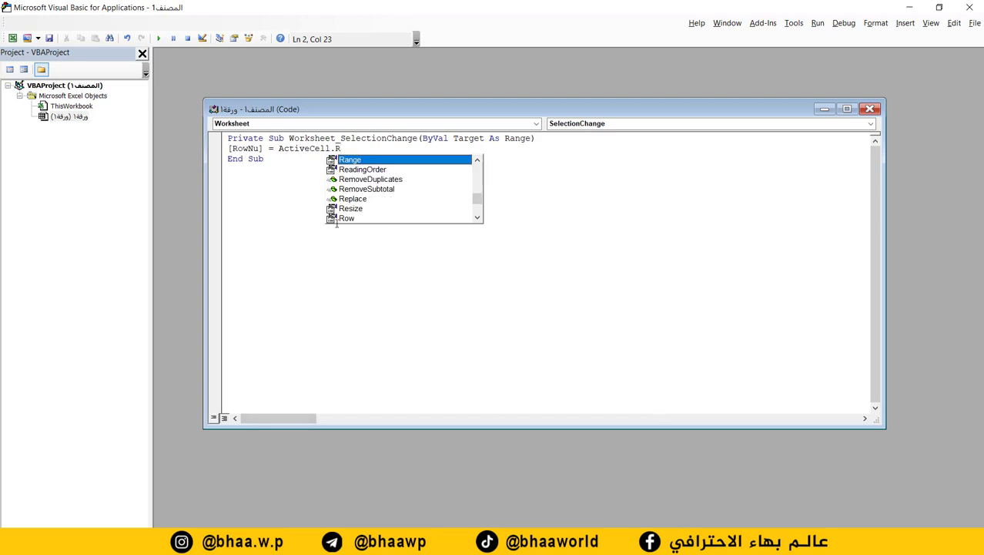
pyautogui.write('o')
pyautogui.press('Tab')
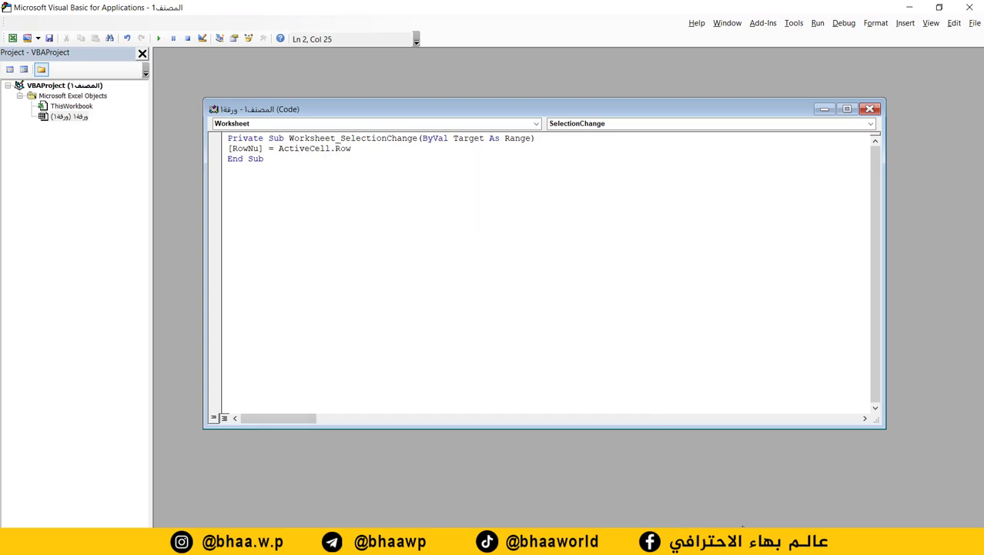
# Compare the procedure's code line with the reference code in cod.txt in Notepad, including ActiveCell.Row
pyautogui.hotkey('alt', 'Tab')
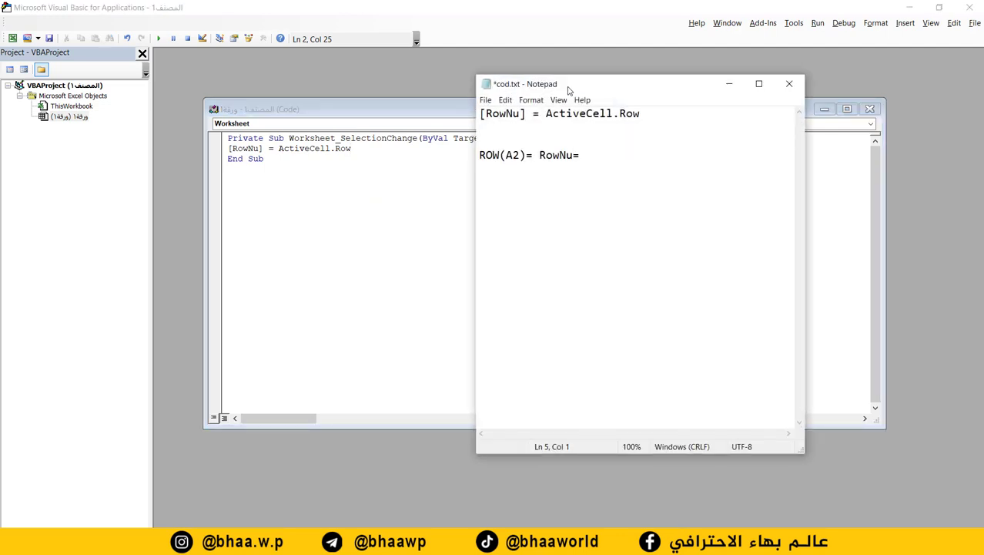
pyautogui.moveTo(585, 78); pyautogui.dragTo(337, 210)
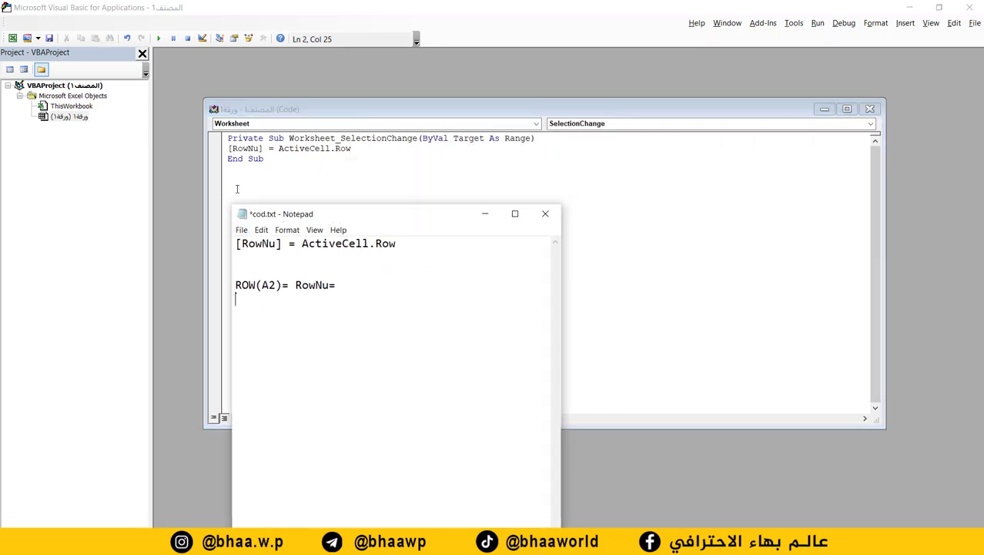
pyautogui.moveTo(235, 243); pyautogui.dragTo(238, 244)
pyautogui.doubleClick(320, 244)
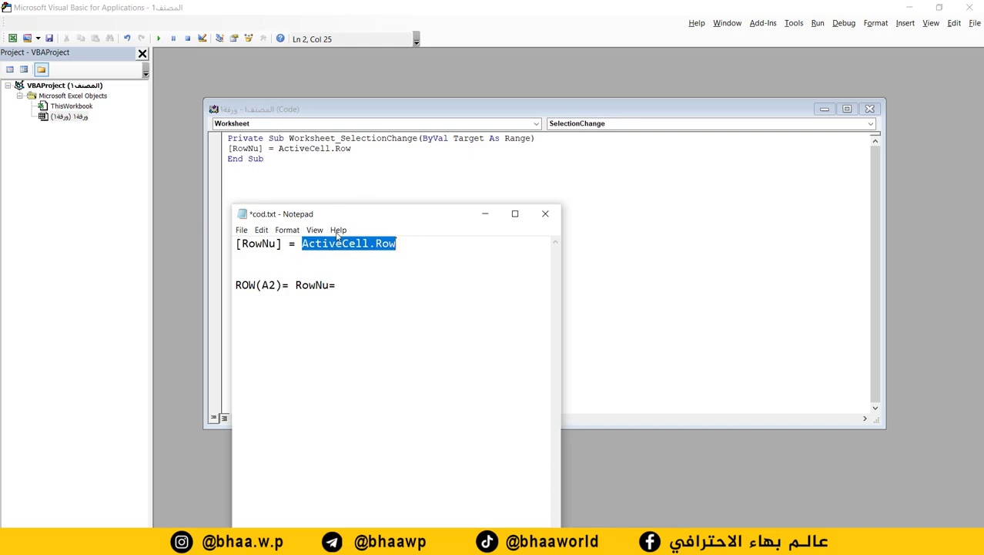
pyautogui.moveTo(279, 148); pyautogui.dragTo(352, 148)
pyautogui.click(362, 148)
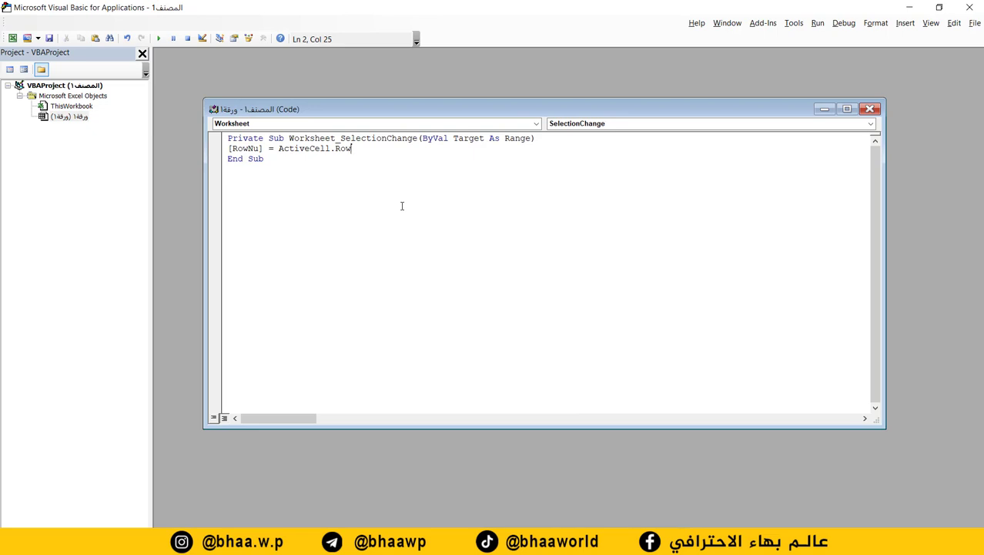
# Close the code editor and test the event by selecting cells in different rows of column A, checking F2
pyautogui.click(970, 8)
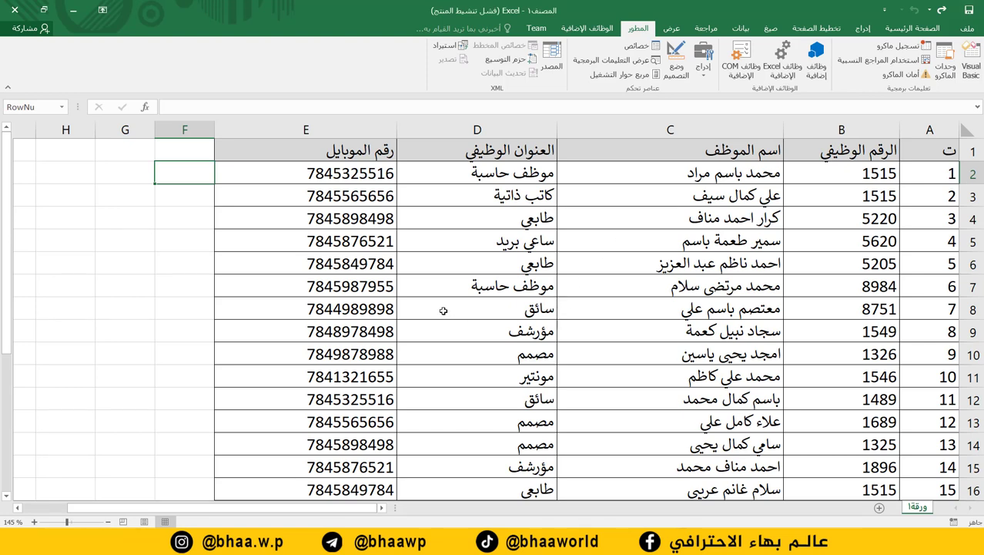
pyautogui.click(934, 178)
pyautogui.click(931, 198)
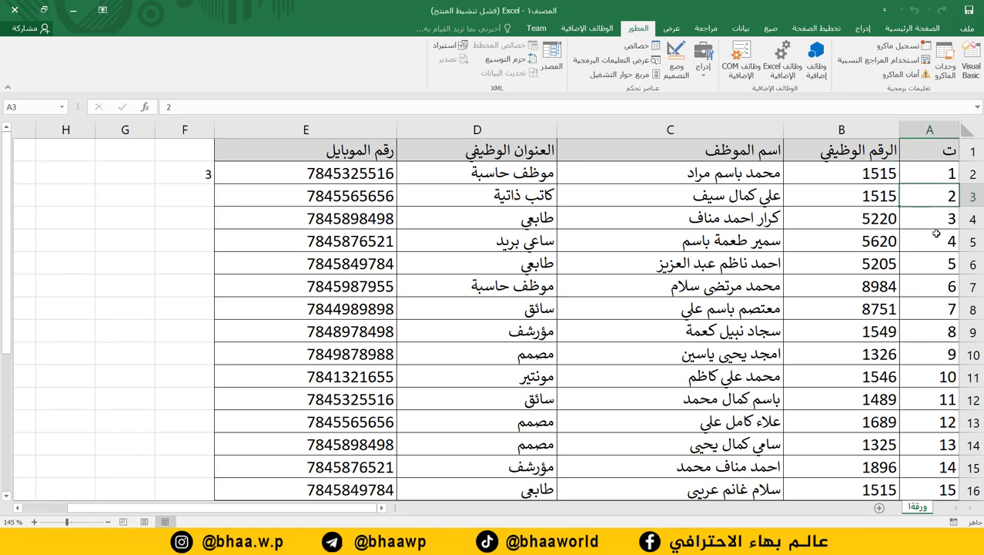
pyautogui.click(935, 235)
pyautogui.click(935, 261)
pyautogui.click(935, 308)
pyautogui.click(200, 175)
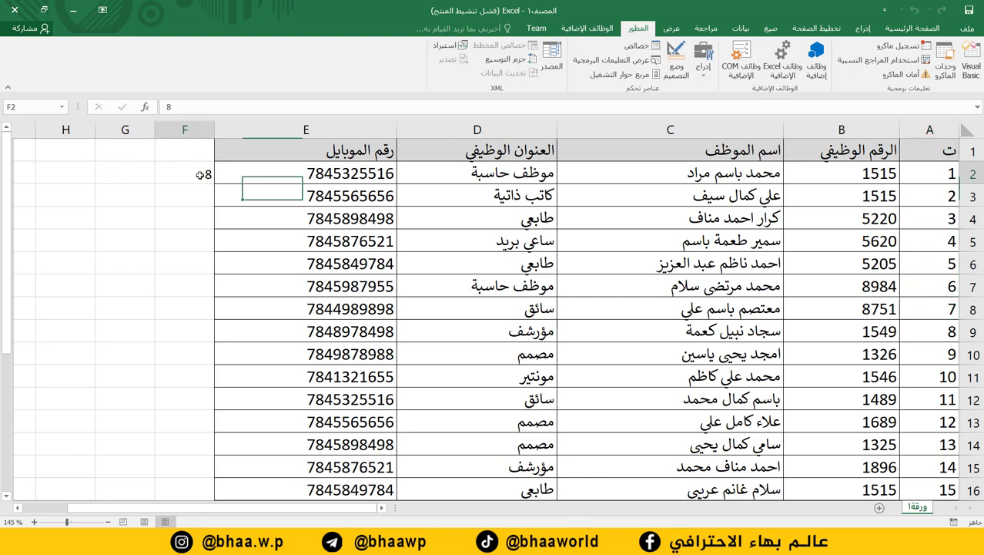
pyautogui.click(946, 198)
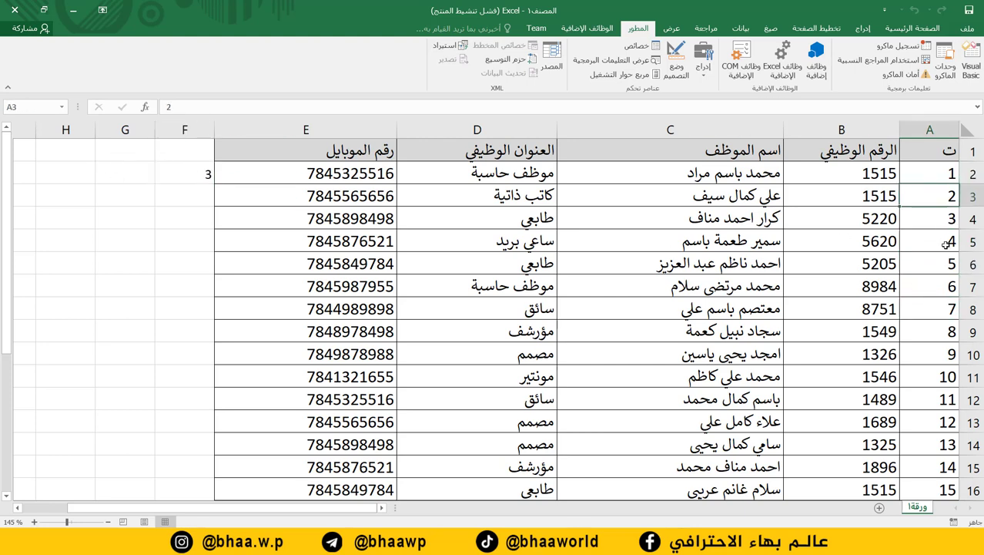
# Check the tracked row number in the named cell RowNu (F2) by alternately selecting F2 and a cell in row 5
pyautogui.click(203, 177)
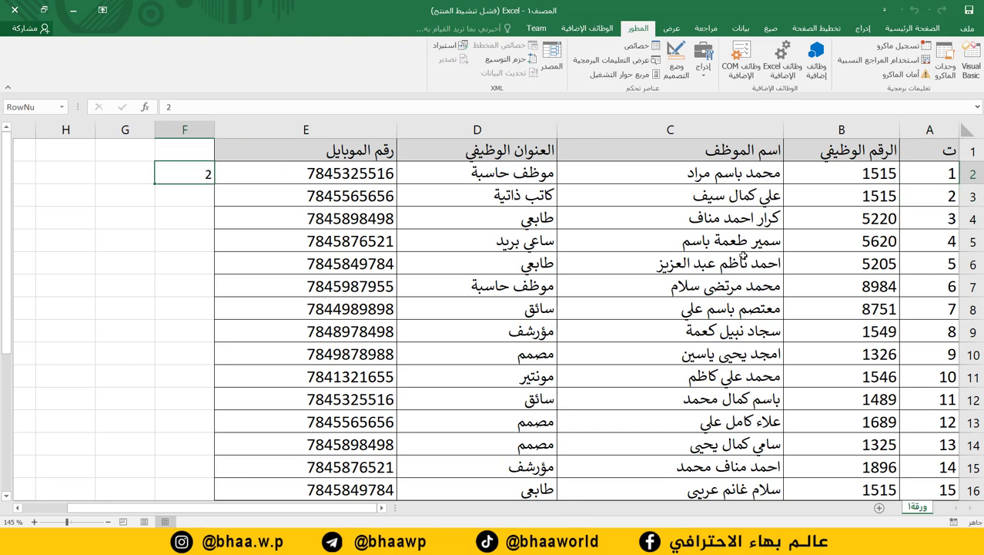
pyautogui.click(945, 245)
pyautogui.click(176, 172)
# Start a formula-based conditional formatting rule for cell A2 with the formula =ROW(A2)=RowNu
pyautogui.press('Home')
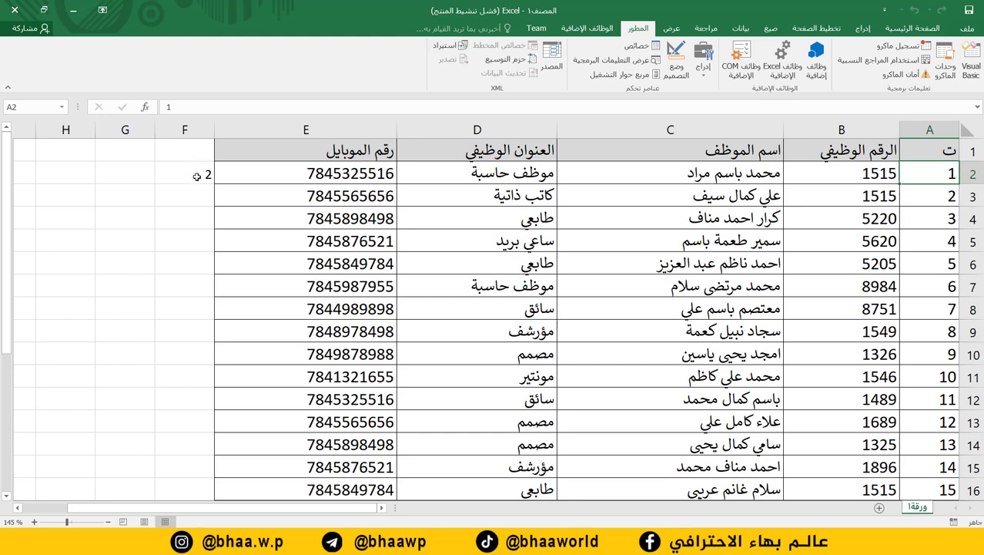
pyautogui.click(922, 29)
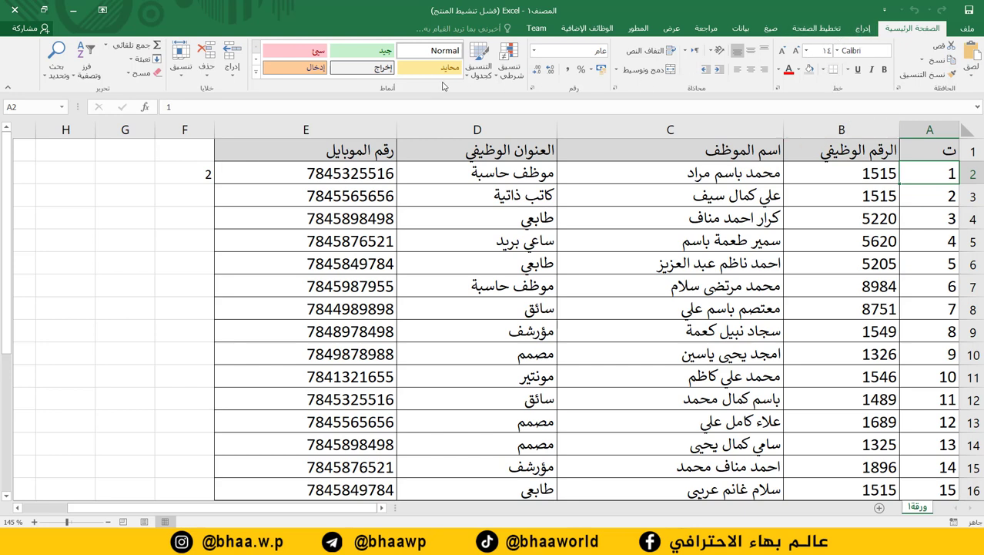
pyautogui.click(509, 63)
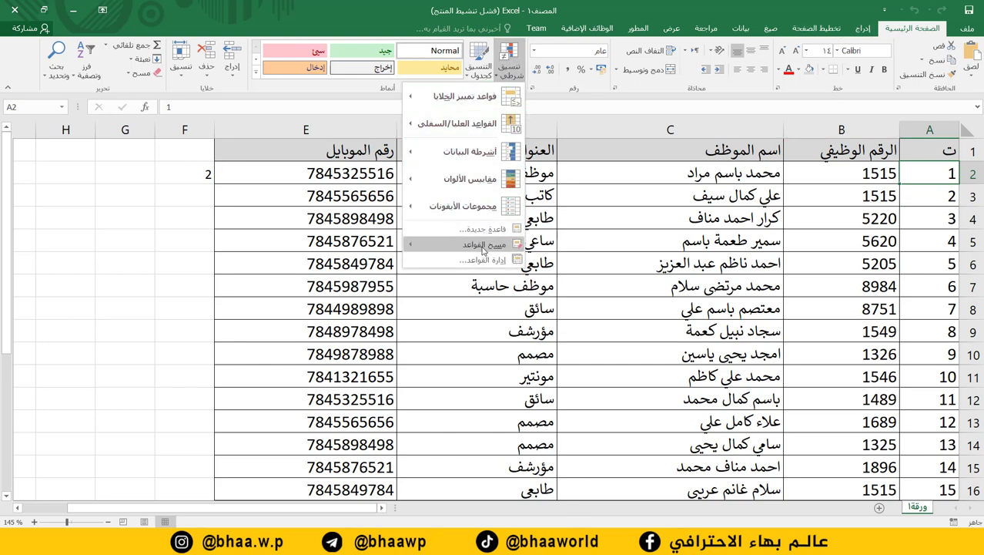
pyautogui.click(483, 230)
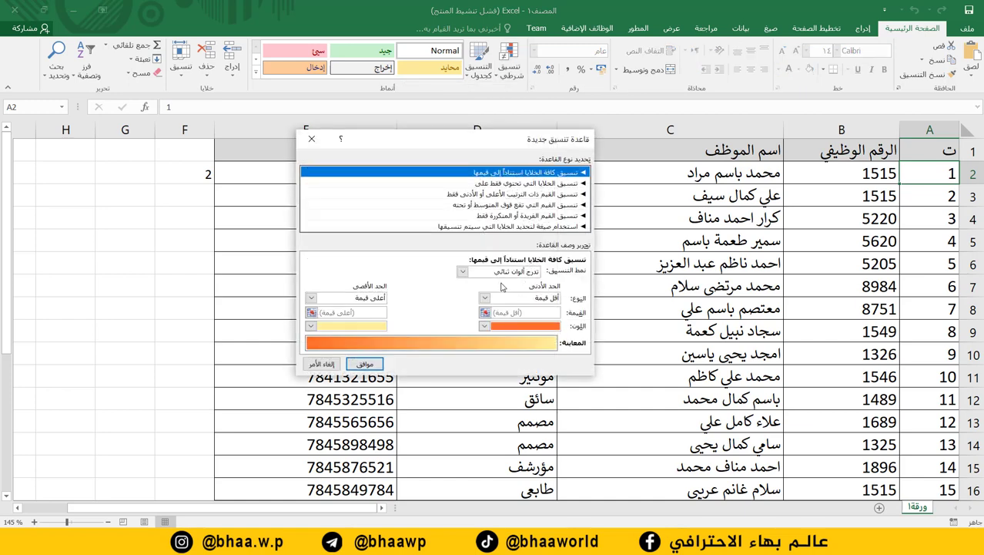
pyautogui.click(540, 227)
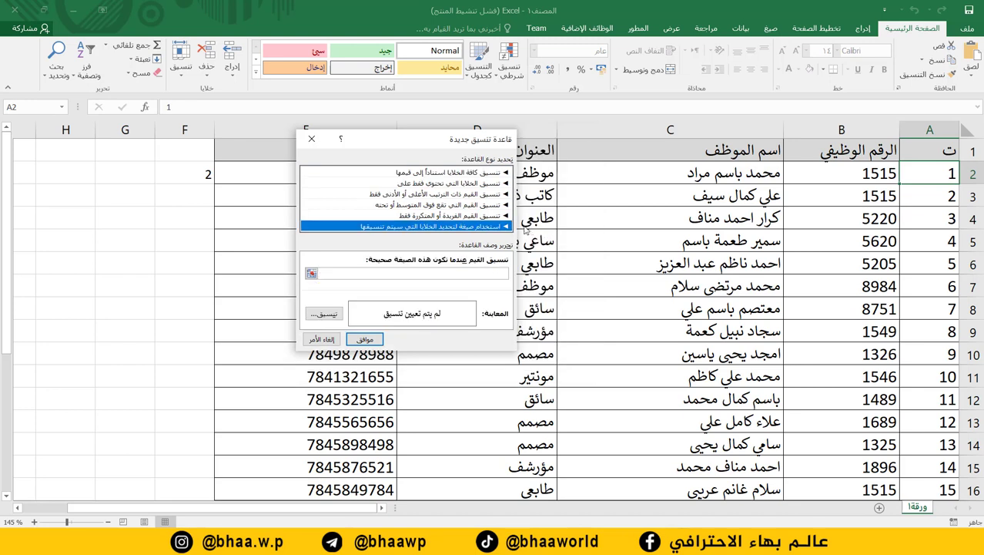
pyautogui.click(345, 273)
pyautogui.click(335, 273)
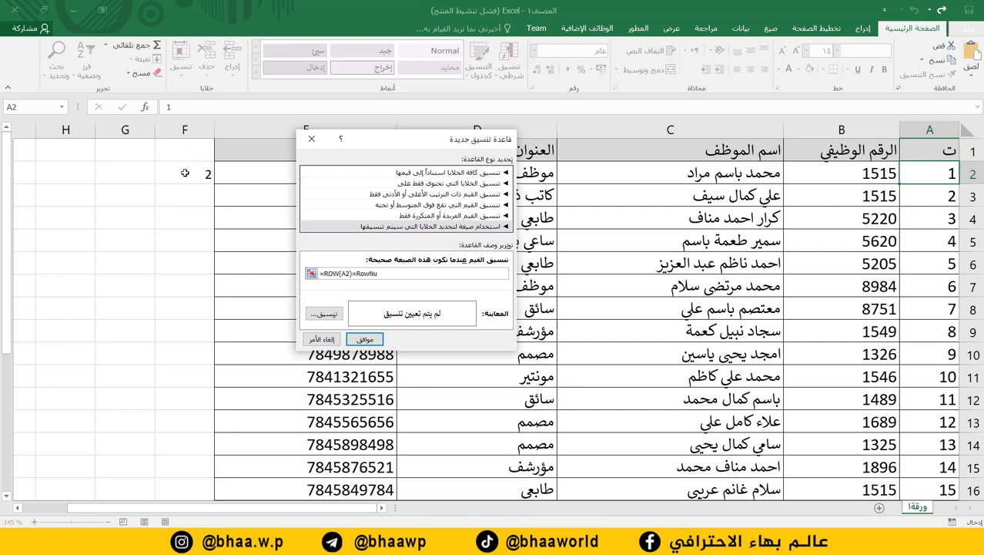
# Give the new rule a green fill and white font colour, and create the rule
pyautogui.click(324, 313)
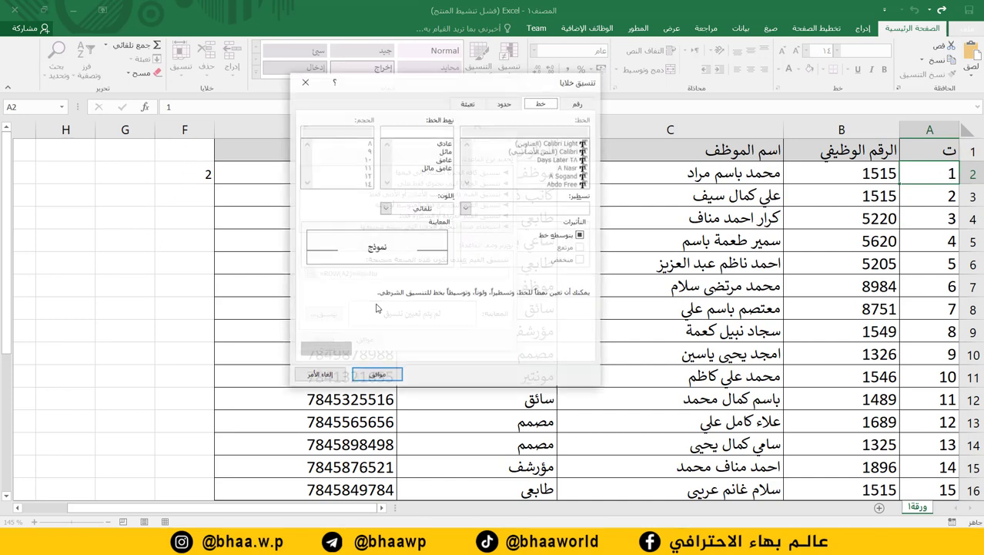
pyautogui.click(474, 107)
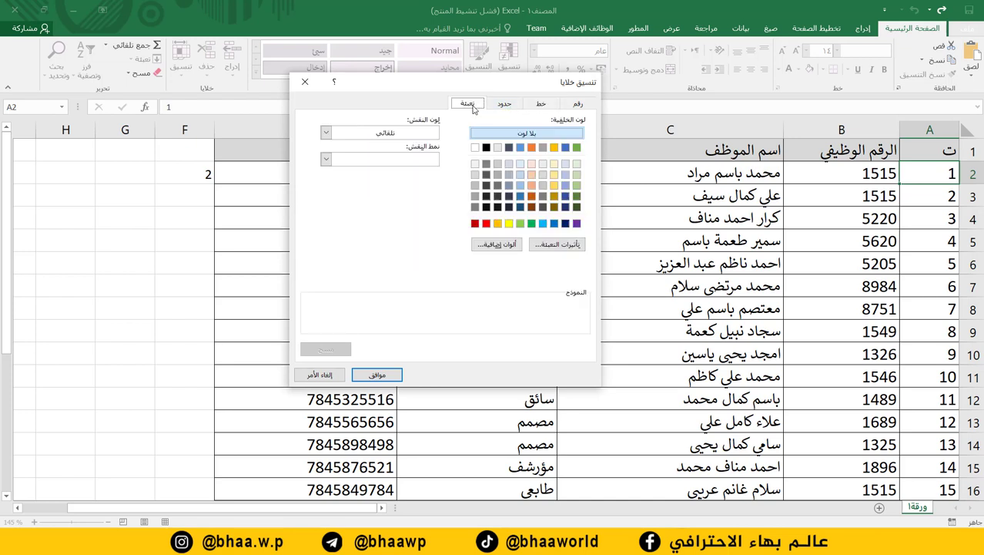
pyautogui.click(531, 224)
pyautogui.click(541, 104)
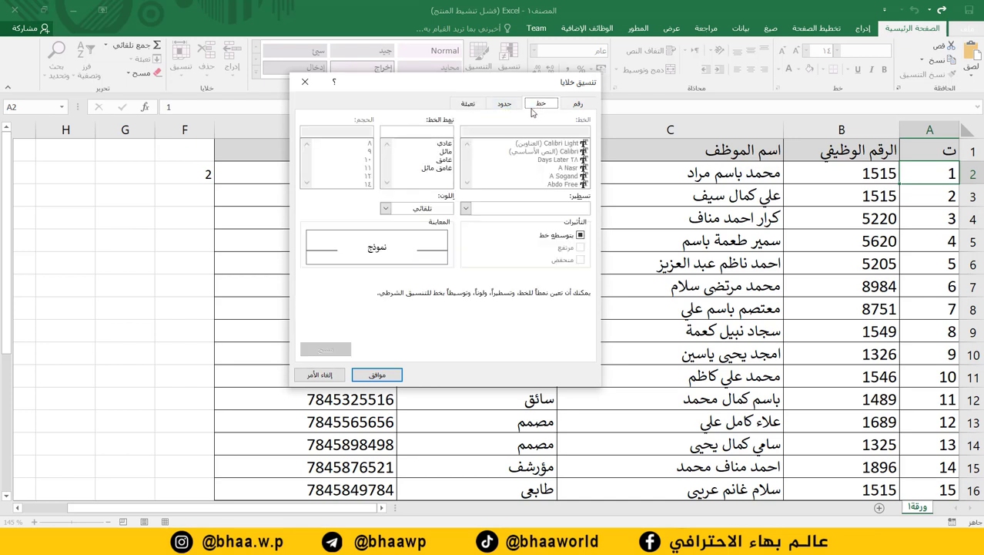
pyautogui.click(388, 210)
pyautogui.click(449, 253)
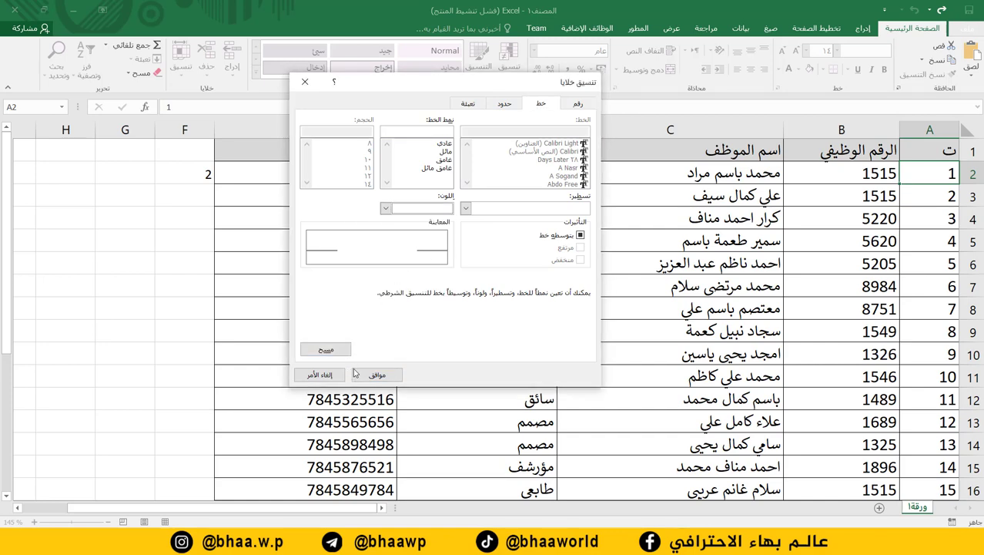
pyautogui.click(376, 375)
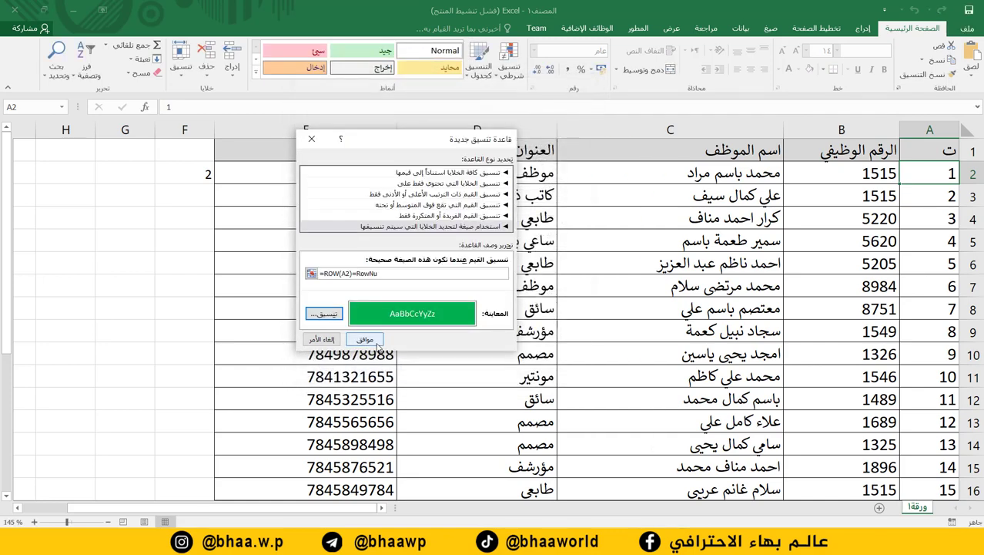
pyautogui.click(368, 341)
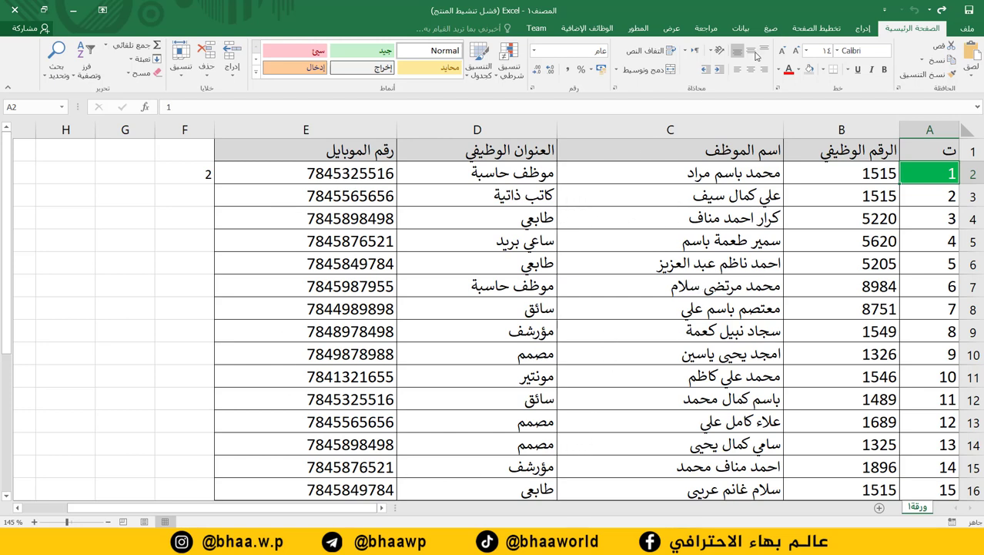
# Extend the conditional formatting rule's applied range to the table body, =$A$2:$E$21
pyautogui.click(509, 64)
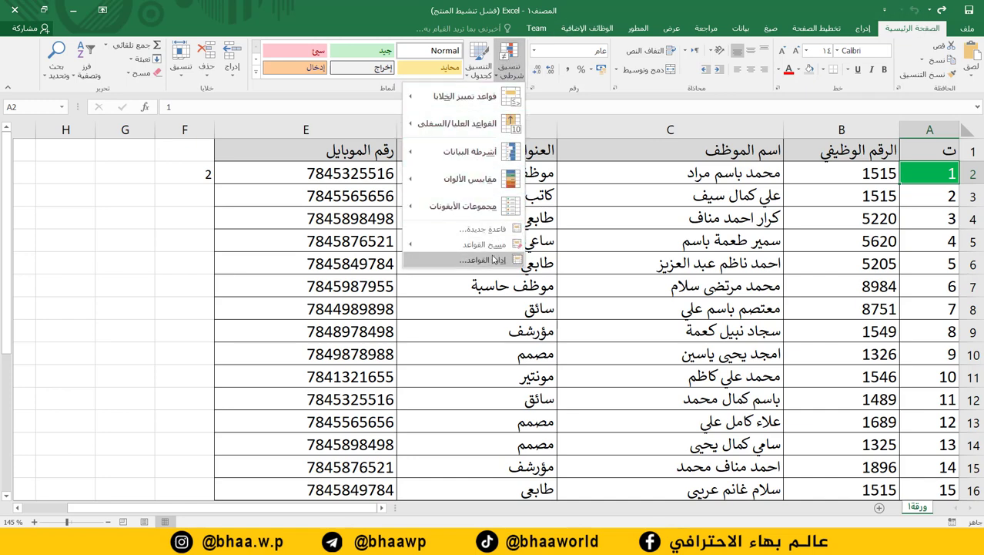
pyautogui.click(492, 260)
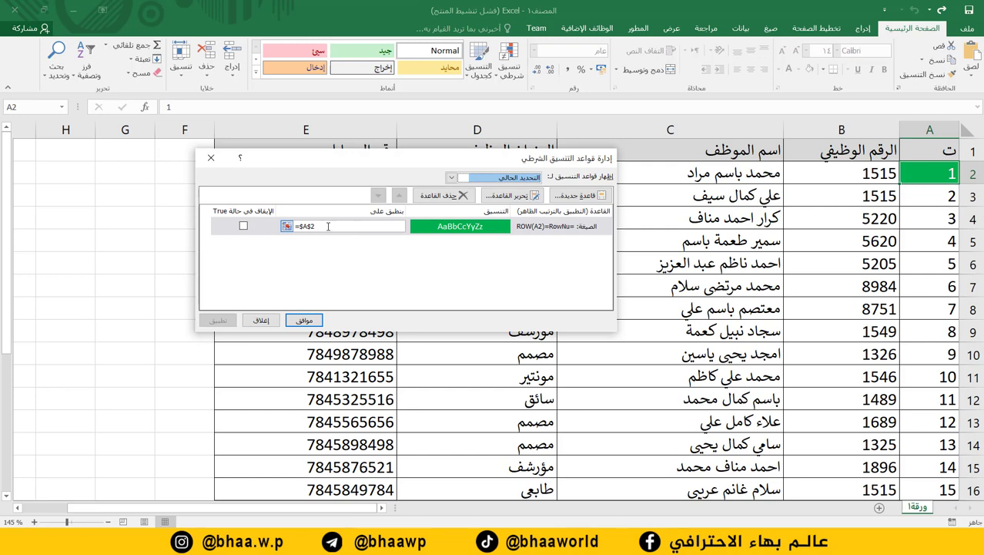
pyautogui.click(285, 226)
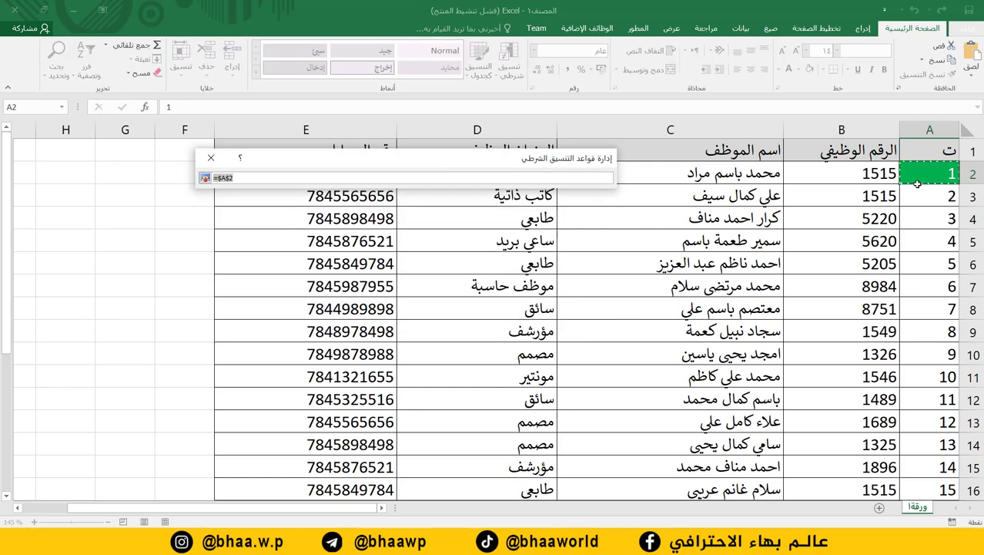
pyautogui.moveTo(936, 171); pyautogui.dragTo(306, 449)
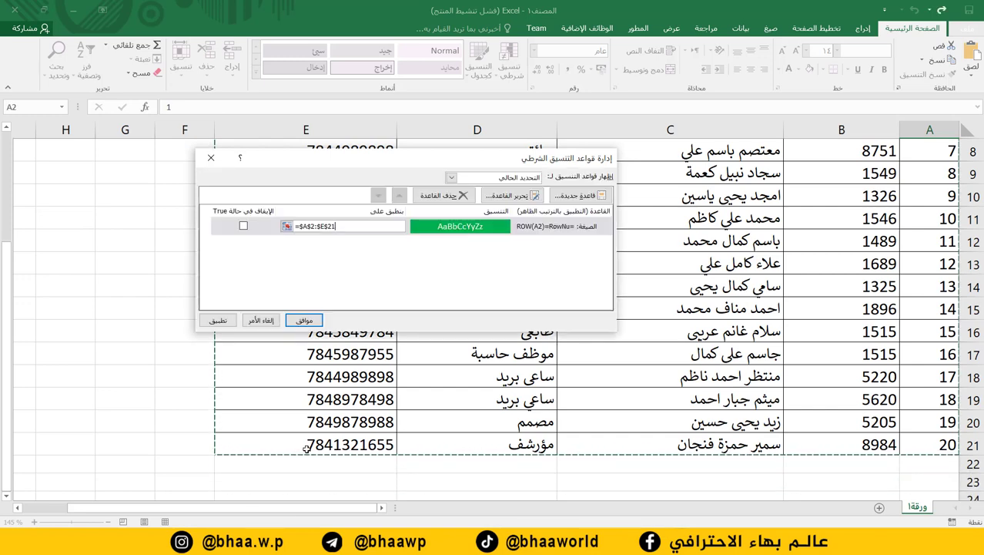
pyautogui.click(307, 320)
pyautogui.scroll(3, 684, 291)
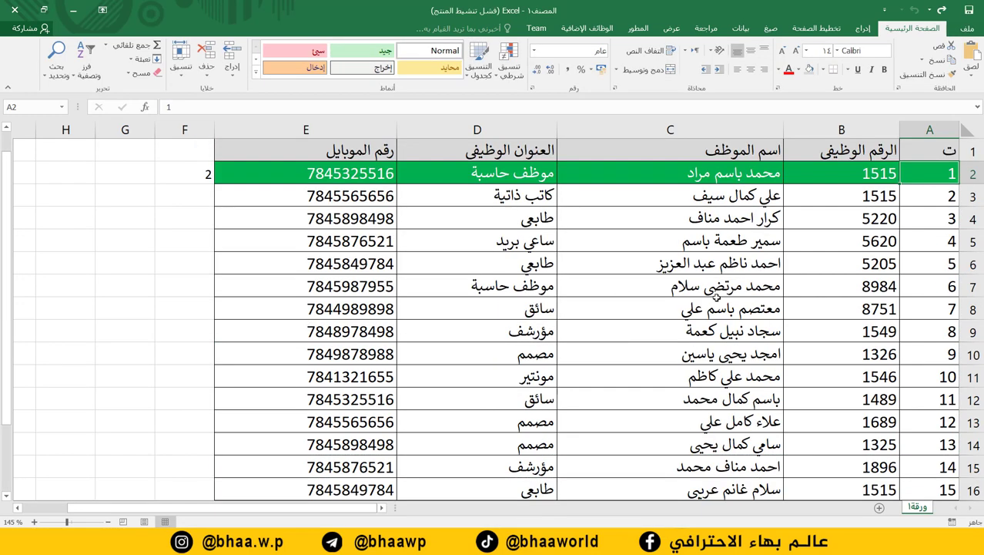
# Test the row highlighting by selecting cells in various rows of the table's columns B, C and D
pyautogui.click(881, 219)
pyautogui.click(881, 242)
pyautogui.click(883, 283)
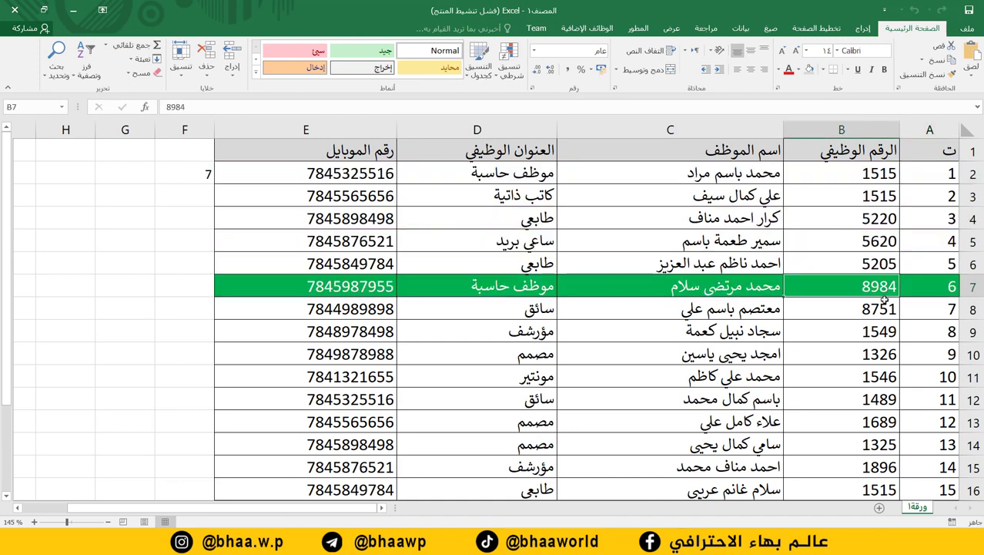
pyautogui.click(882, 310)
pyautogui.click(882, 337)
pyautogui.click(879, 374)
pyautogui.click(861, 243)
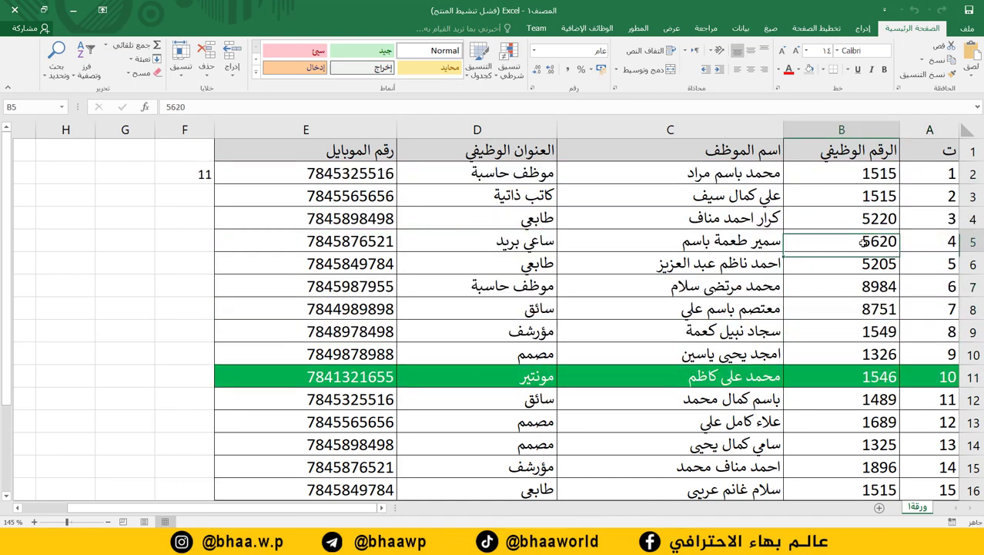
pyautogui.click(421, 323)
pyautogui.click(636, 371)
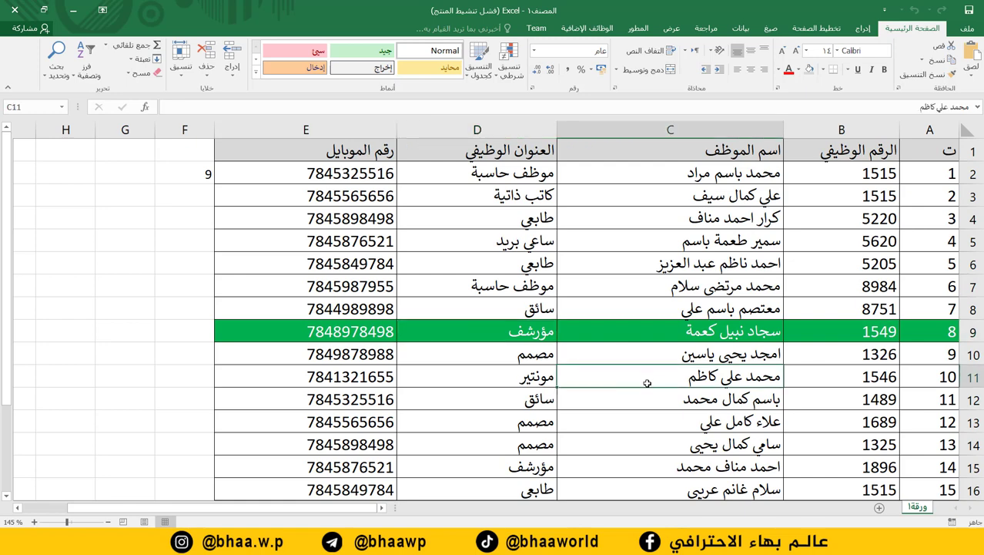
pyautogui.click(729, 424)
pyautogui.click(734, 447)
pyautogui.click(746, 316)
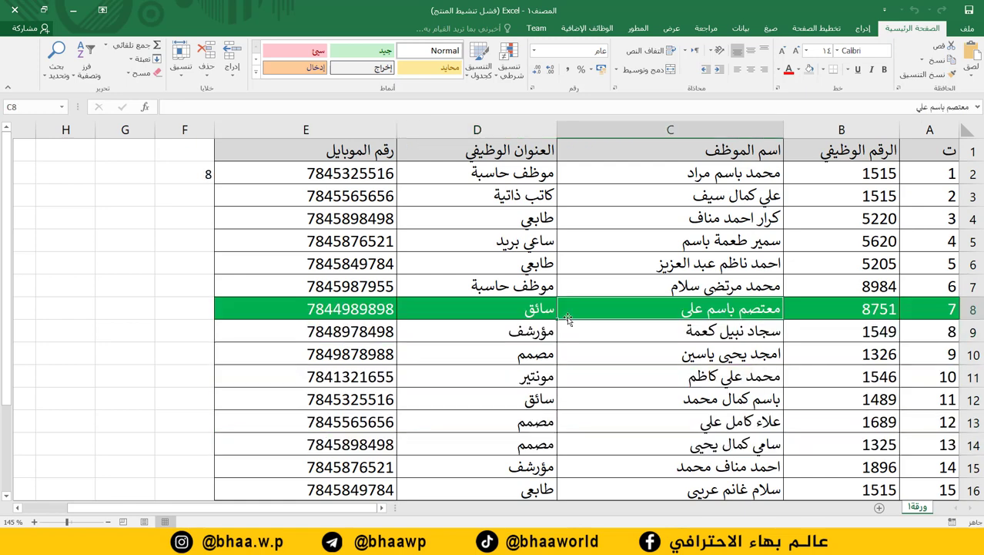
pyautogui.click(727, 266)
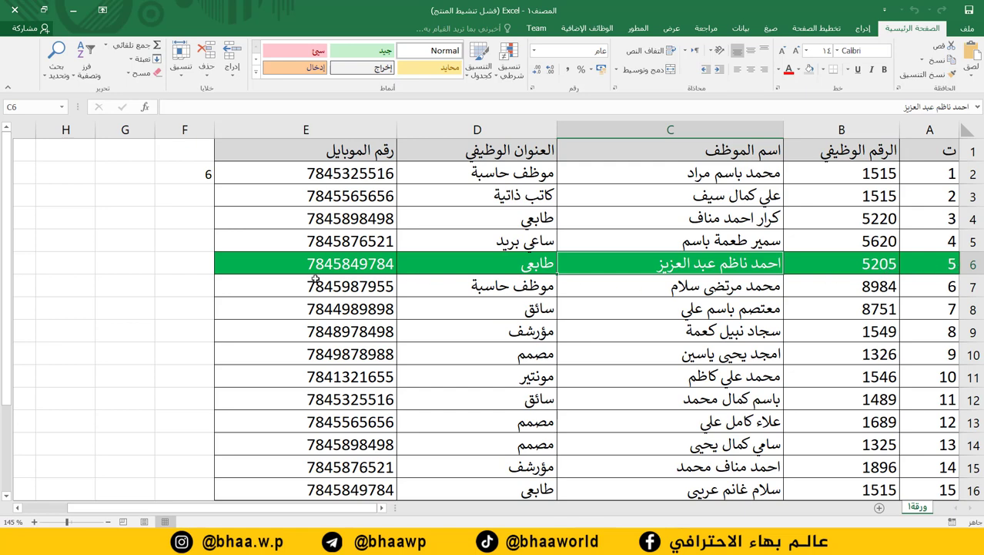
# Hide column F, which holds the named cell RowNu
pyautogui.click(185, 130)
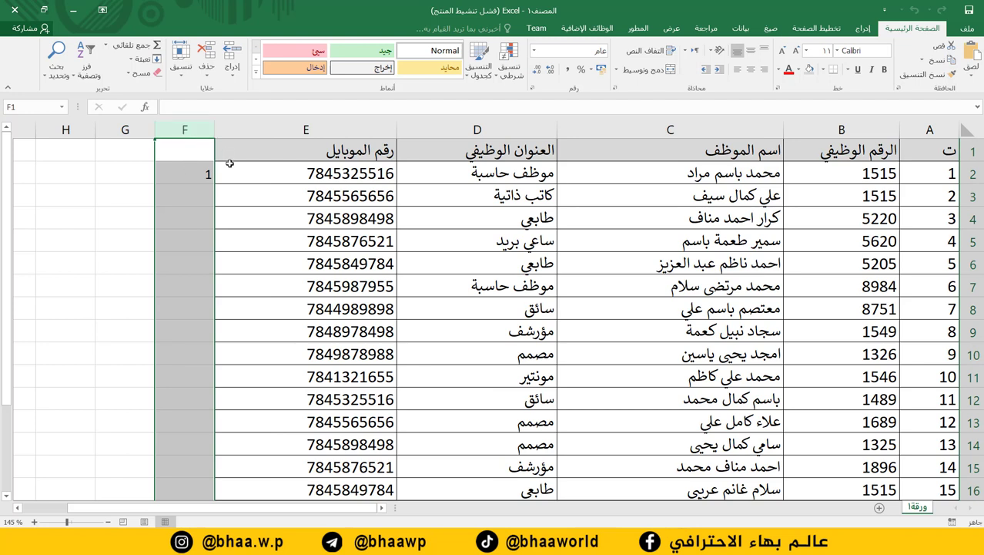
pyautogui.rightClick(185, 129)
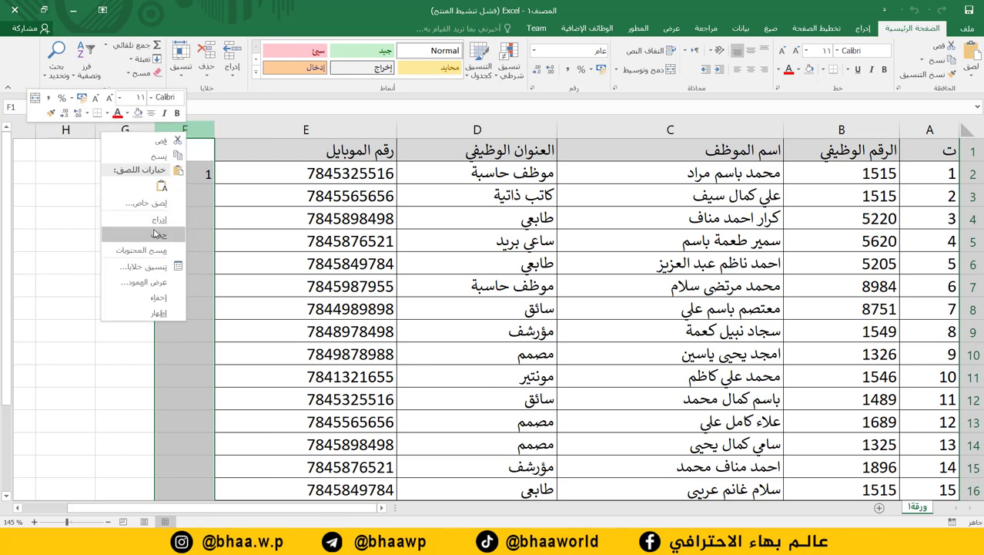
pyautogui.click(168, 298)
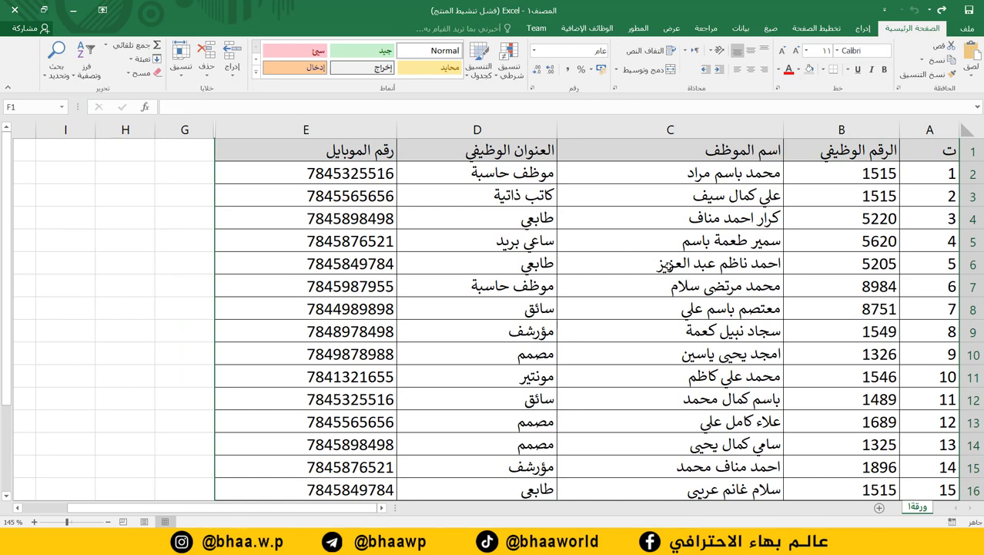
# Test the row highlighting with column F hidden by selecting cells in several rows of columns B and C
pyautogui.click(840, 201)
pyautogui.click(873, 243)
pyautogui.click(875, 286)
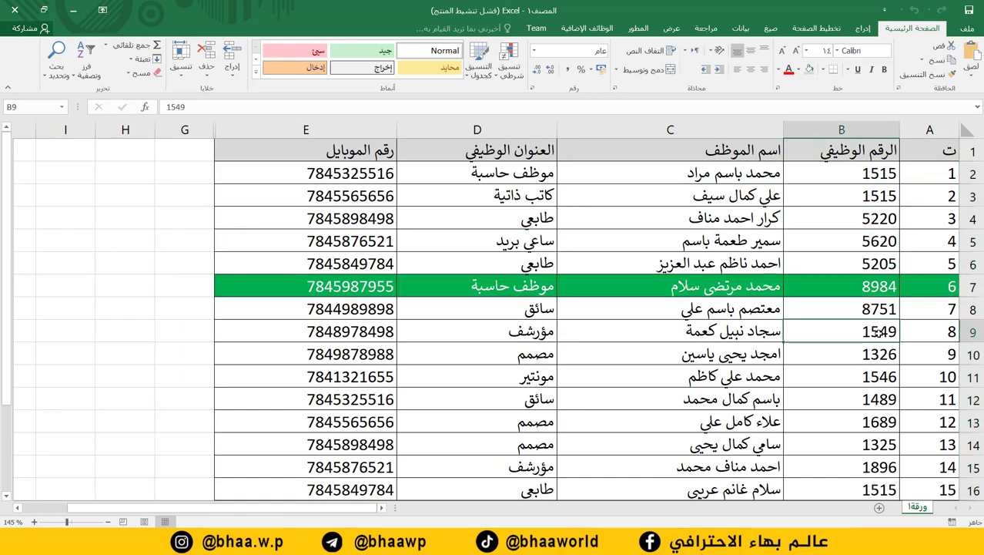
pyautogui.click(879, 357)
pyautogui.click(763, 286)
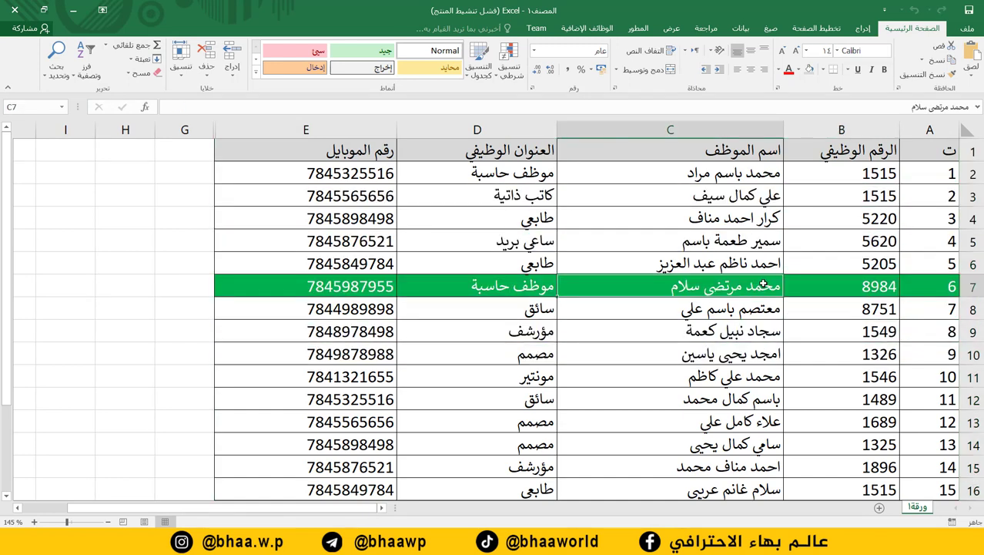